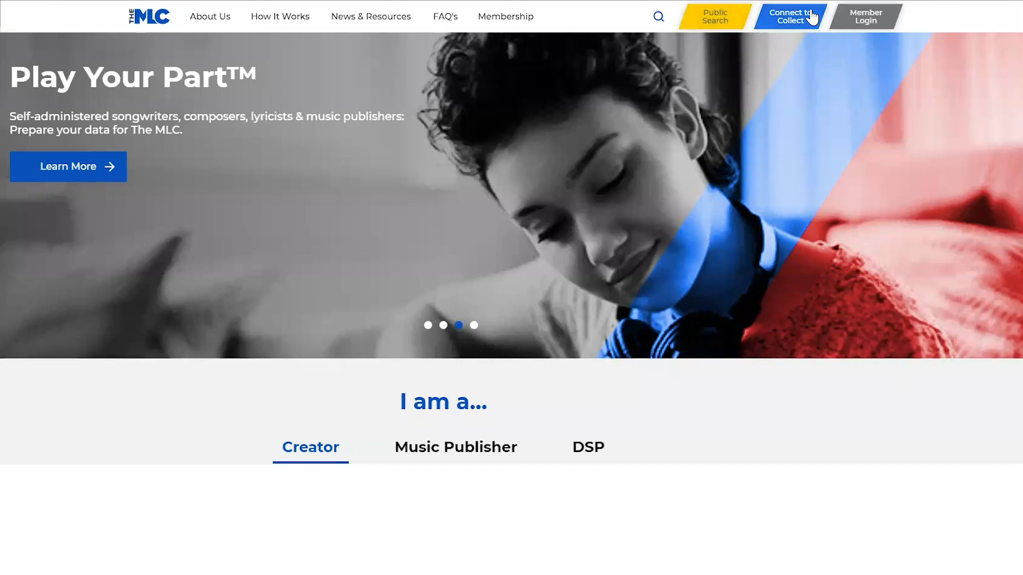
Open the Connect to Collect sign-up form for The MLC Portal and look over its required fields
{"action": "left_click", "coordinate": [795, 22]}
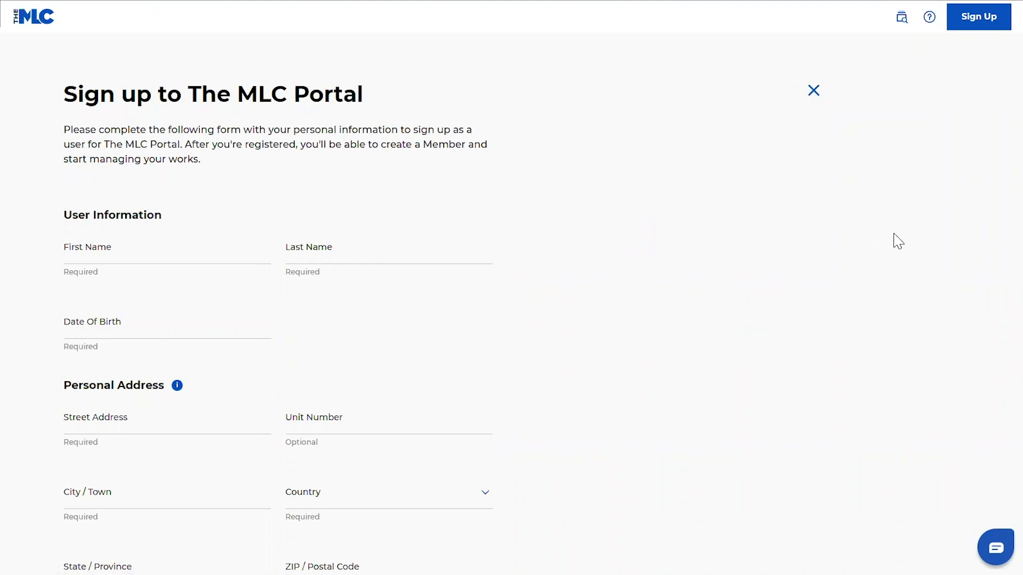
{"action": "scroll", "coordinate": [1012, 136], "scroll_direction": "down", "scroll_amount": 1}
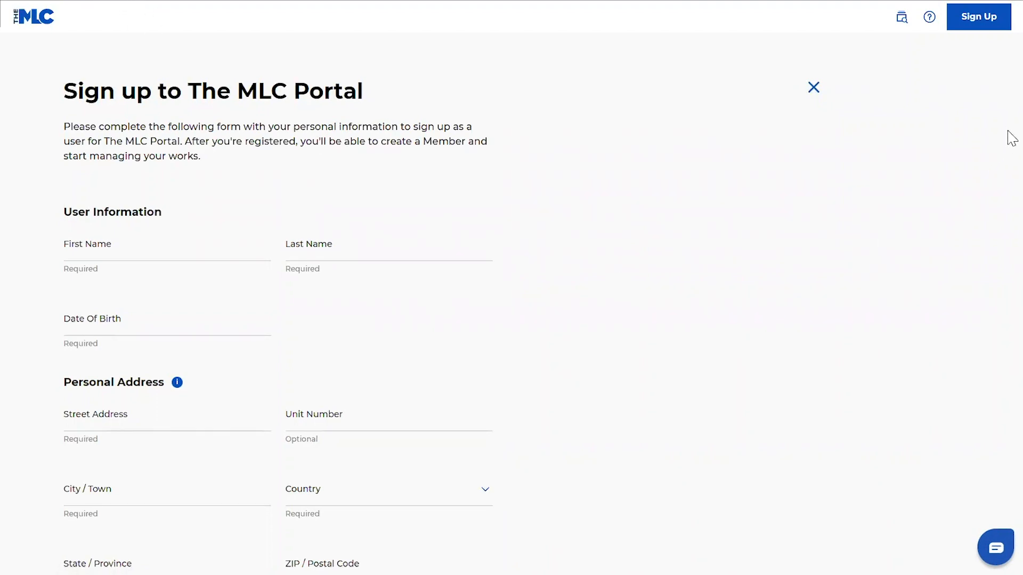
{"action": "scroll", "coordinate": [1012, 165], "scroll_direction": "down", "scroll_amount": 1}
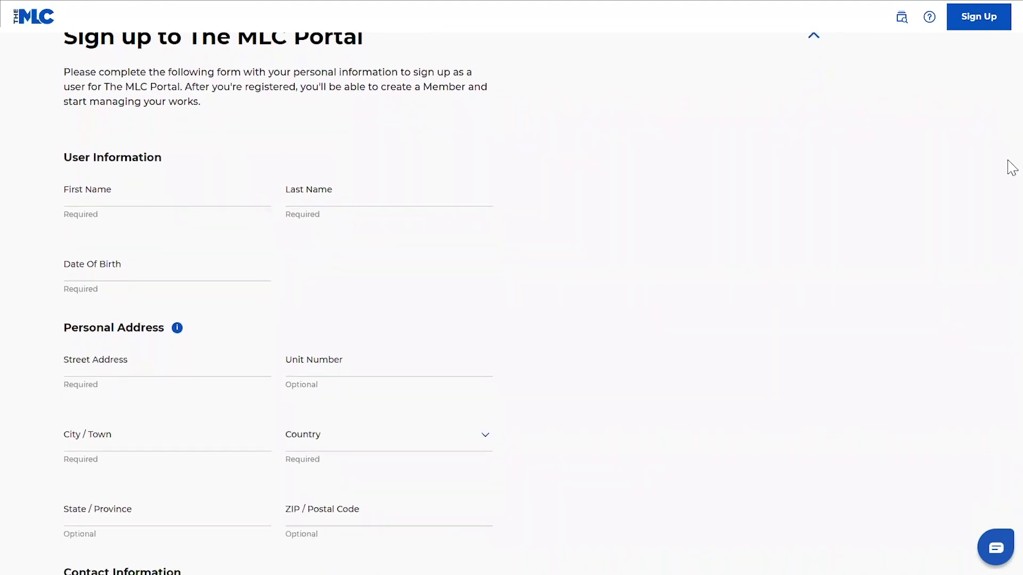
{"action": "scroll", "coordinate": [1012, 170], "scroll_direction": "up", "scroll_amount": 1}
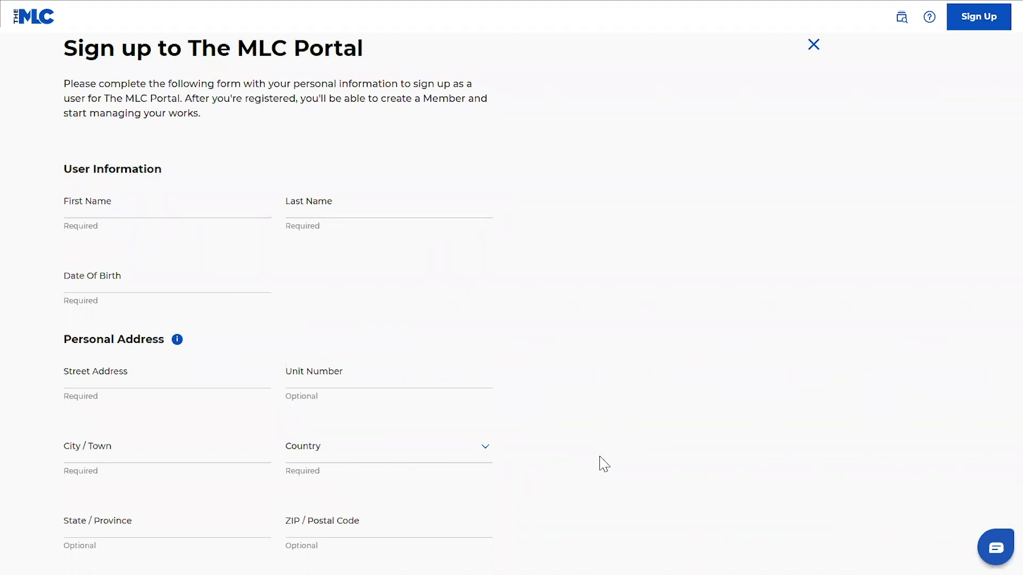
Fill in the applicant's first name, last name and date of birth under User Information
{"action": "left_click", "coordinate": [100, 201]}
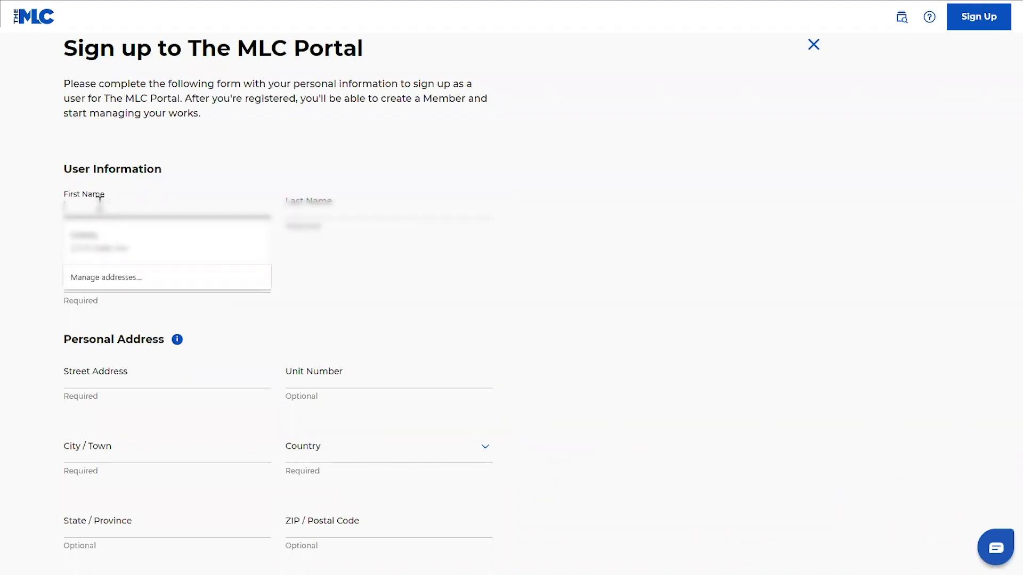
{"action": "type", "text": "[blurred]"}
{"action": "key", "text": "Tab"}
{"action": "type", "text": "[blurred]"}
{"action": "key", "text": "Tab"}
{"action": "type", "text": "01"}
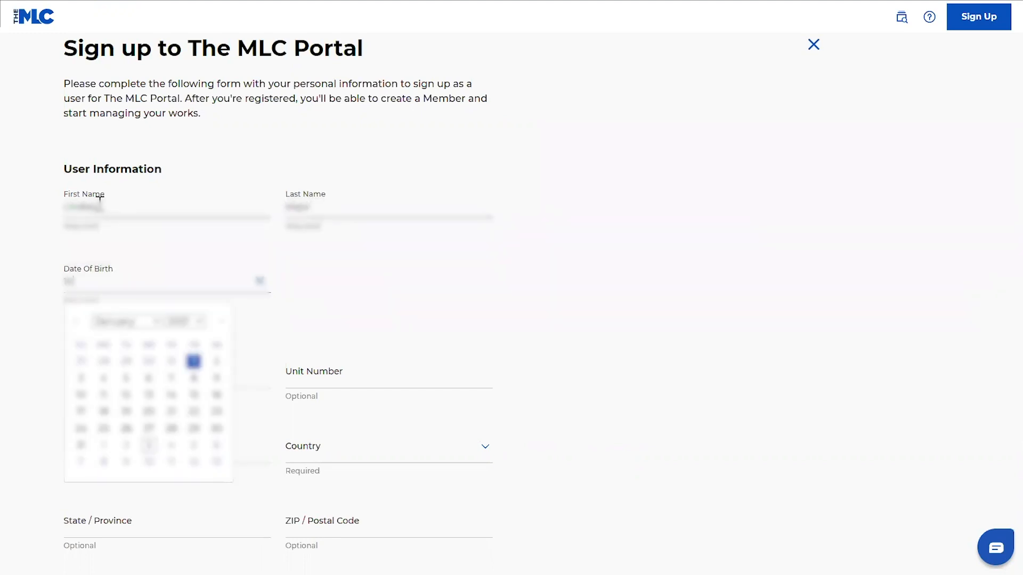
{"action": "type", "text": "0"}
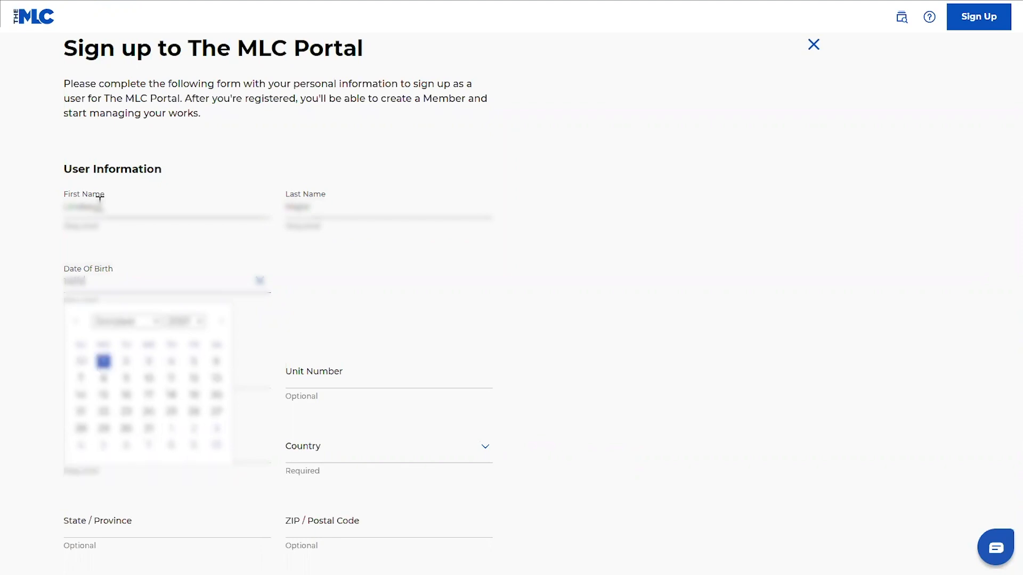
{"action": "type", "text": "1988"}
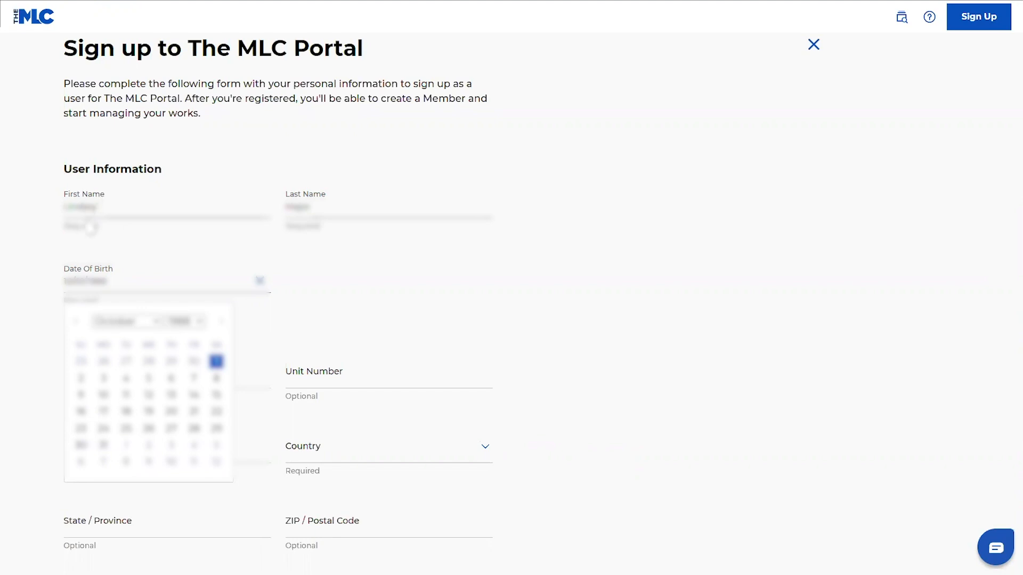
{"action": "left_click", "coordinate": [218, 360]}
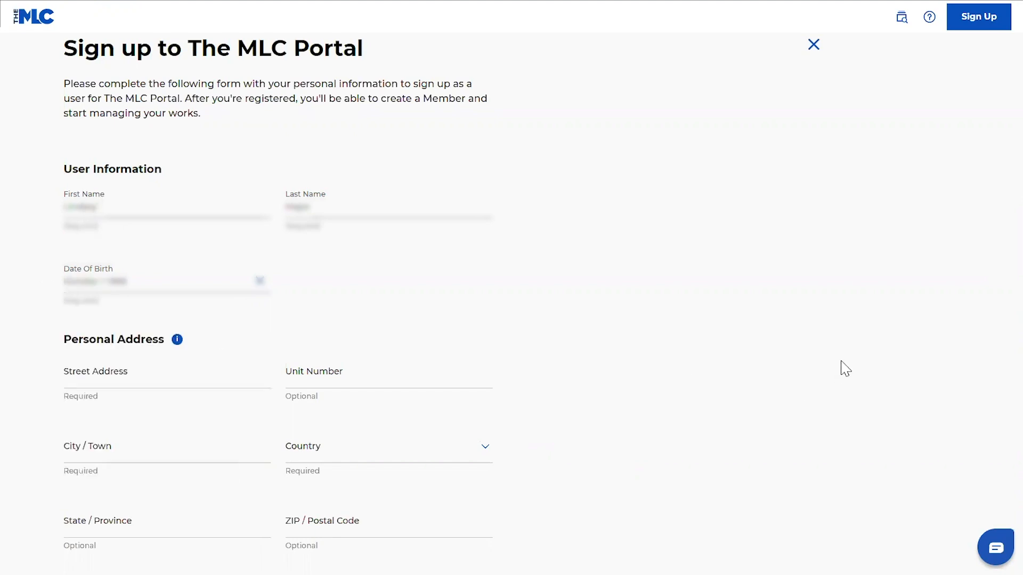
Fill in the personal address from the saved street address suggestion and select the applicant's country
{"action": "scroll", "coordinate": [1012, 189], "scroll_direction": "down", "scroll_amount": 4}
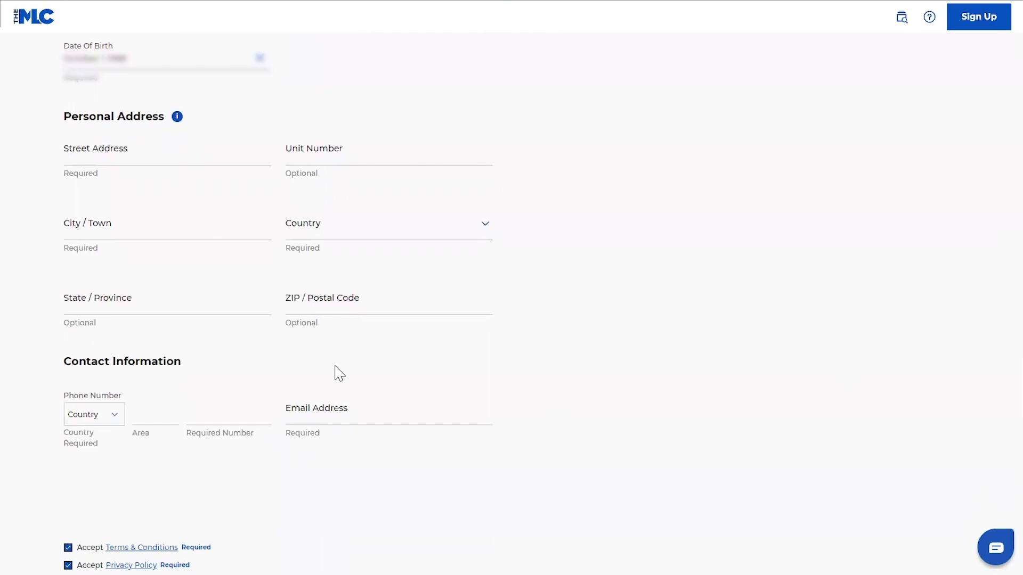
{"action": "left_click", "coordinate": [154, 155]}
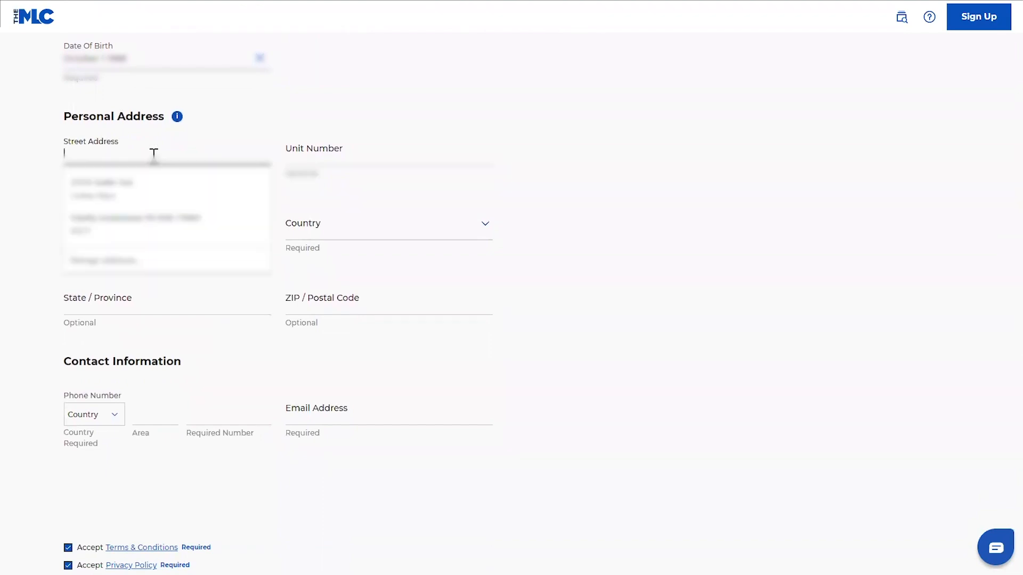
{"action": "left_click", "coordinate": [129, 182]}
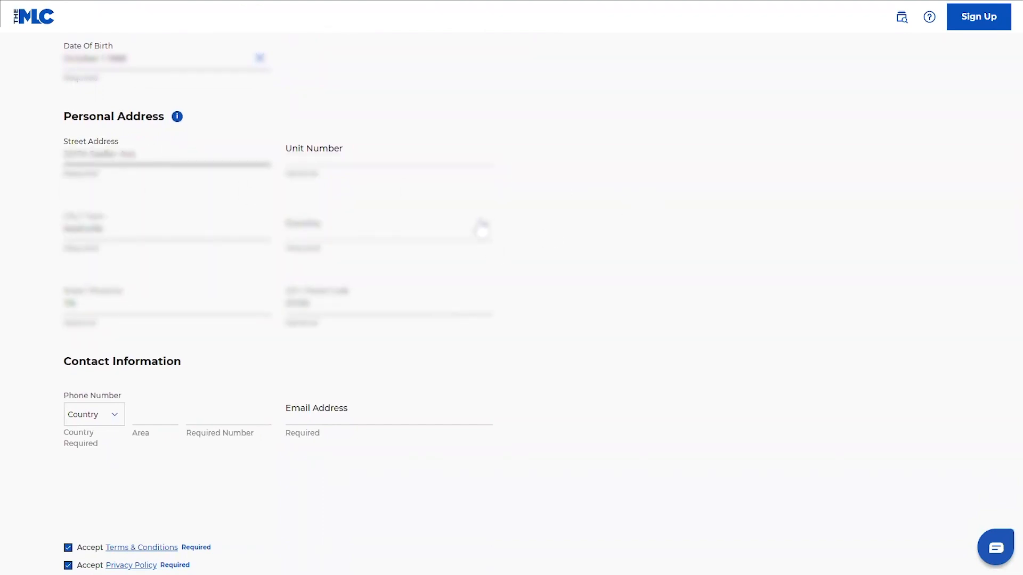
{"action": "left_click", "coordinate": [479, 224]}
{"action": "left_click", "coordinate": [372, 260]}
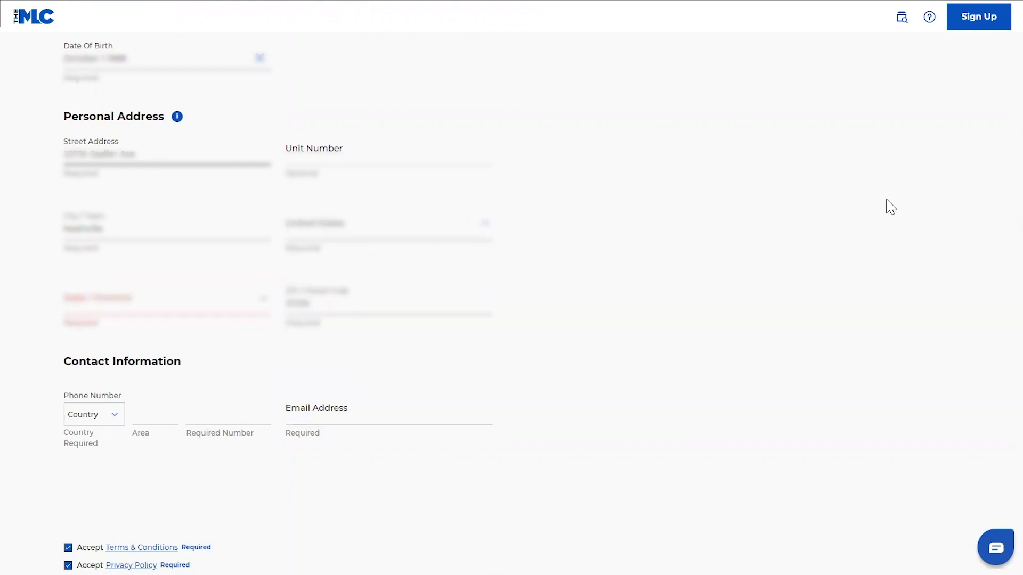
Select the applicant's state in the State / Province field of the personal address
{"action": "scroll", "coordinate": [991, 229], "scroll_direction": "down", "scroll_amount": 1}
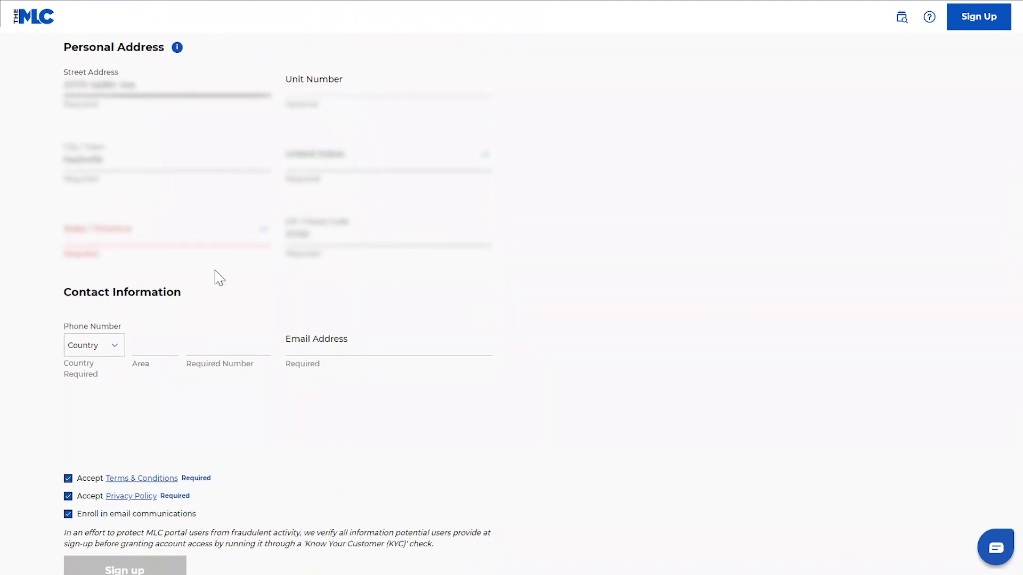
{"action": "left_click", "coordinate": [261, 231]}
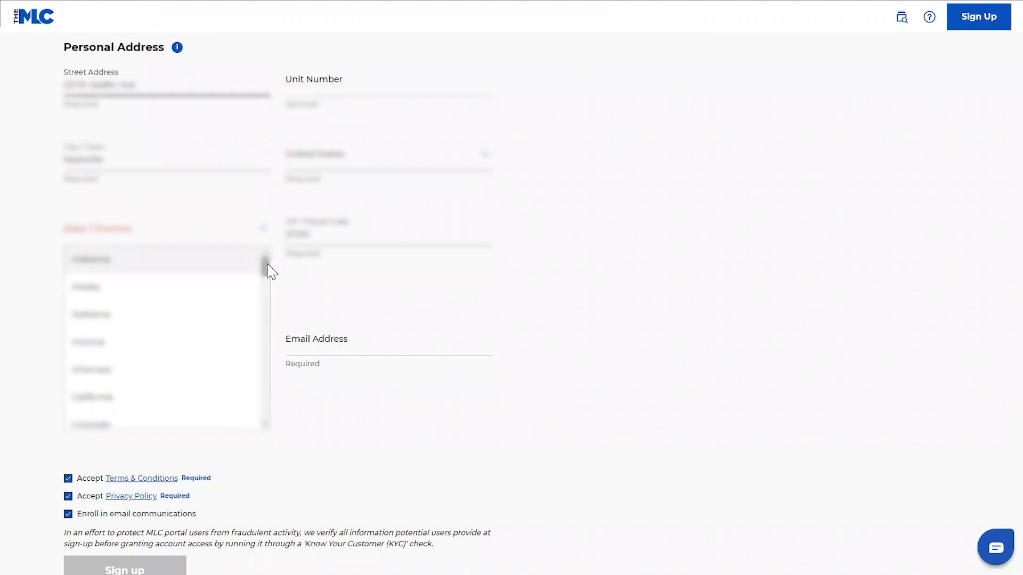
{"action": "scroll", "coordinate": [265, 277], "scroll_direction": "down", "scroll_amount": 1}
{"action": "left_click_drag", "start_coordinate": [265, 281], "coordinate": [272, 395]}
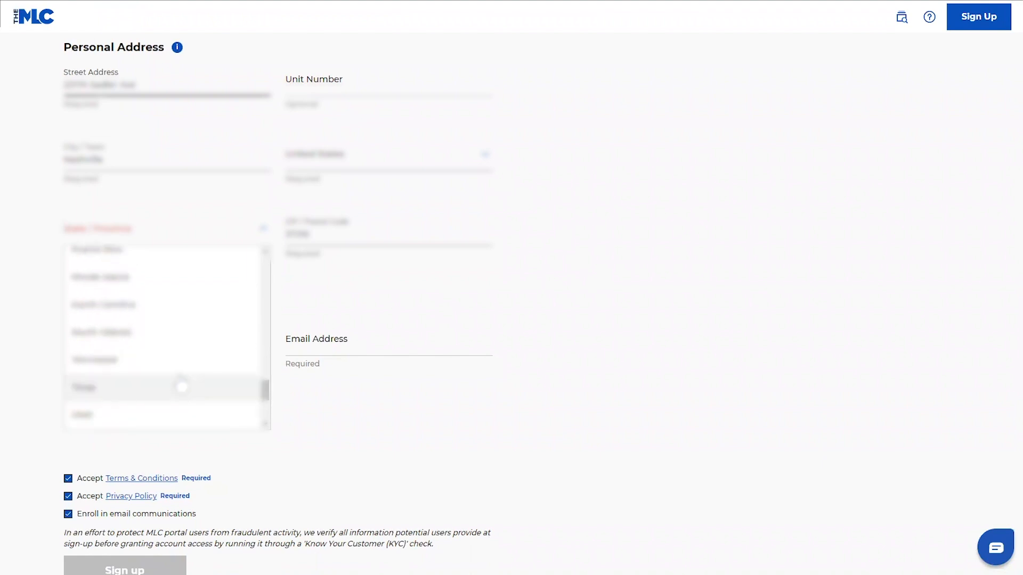
{"action": "left_click", "coordinate": [137, 367]}
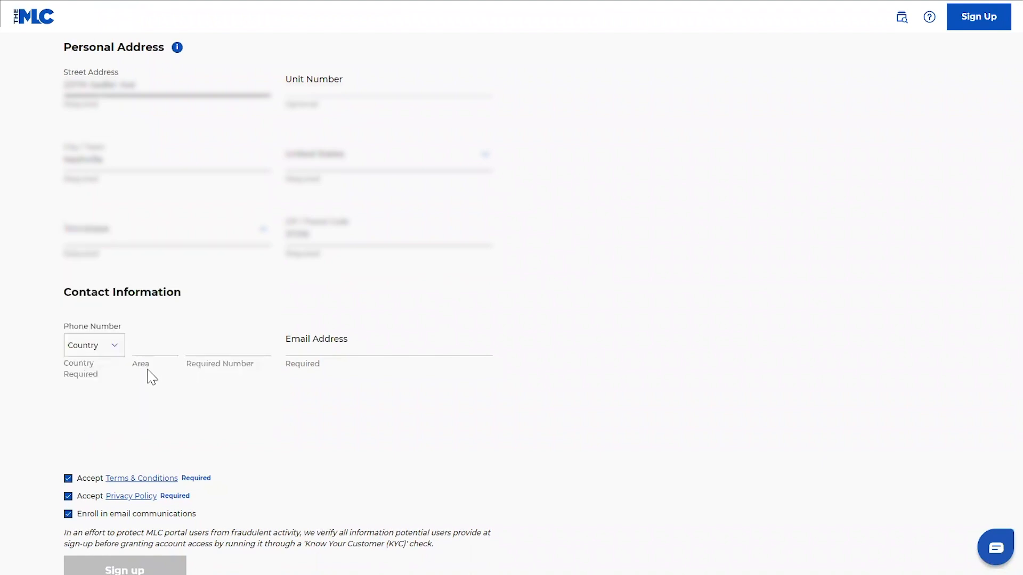
Set the phone country code to US +1 and fill in the applicant's saved phone number
{"action": "left_click", "coordinate": [113, 347]}
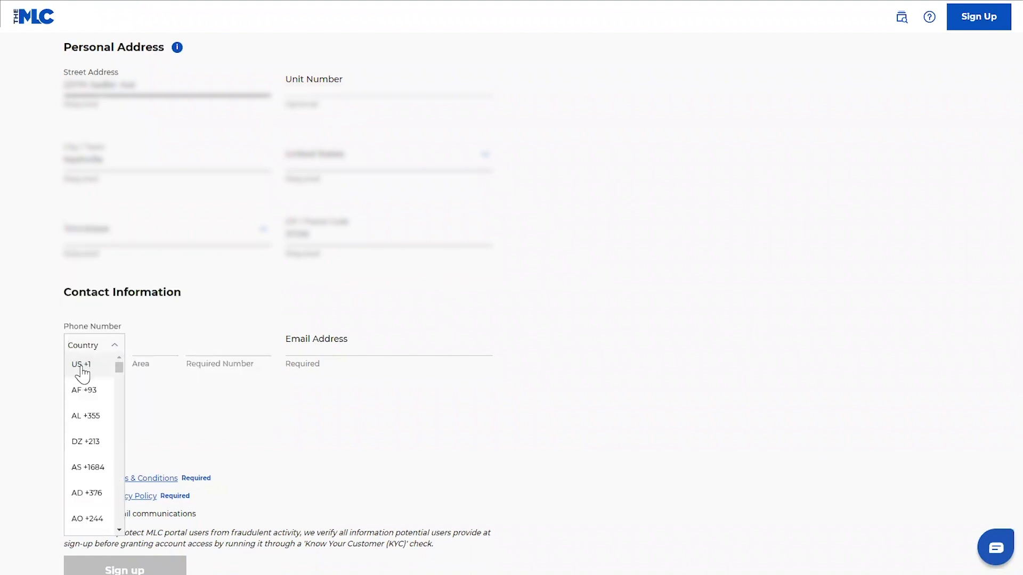
{"action": "left_click", "coordinate": [79, 369]}
{"action": "left_click", "coordinate": [139, 347]}
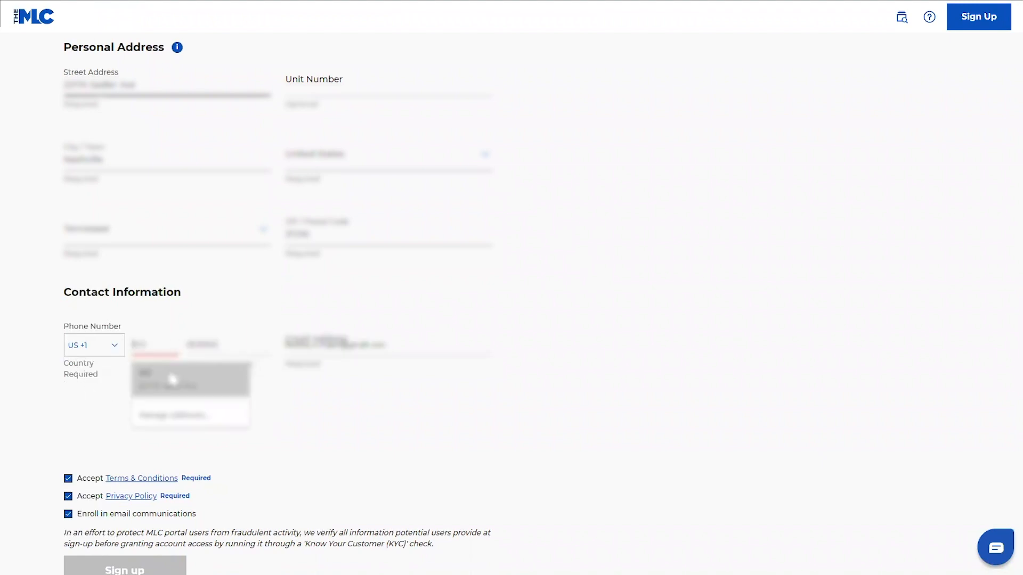
{"action": "left_click", "coordinate": [172, 379]}
Replace the autofilled email address in Contact Information with the applicant's other email address
{"action": "left_click", "coordinate": [373, 345]}
{"action": "left_click_drag", "start_coordinate": [411, 345], "coordinate": [267, 346]}
{"action": "left_click", "coordinate": [832, 400]}
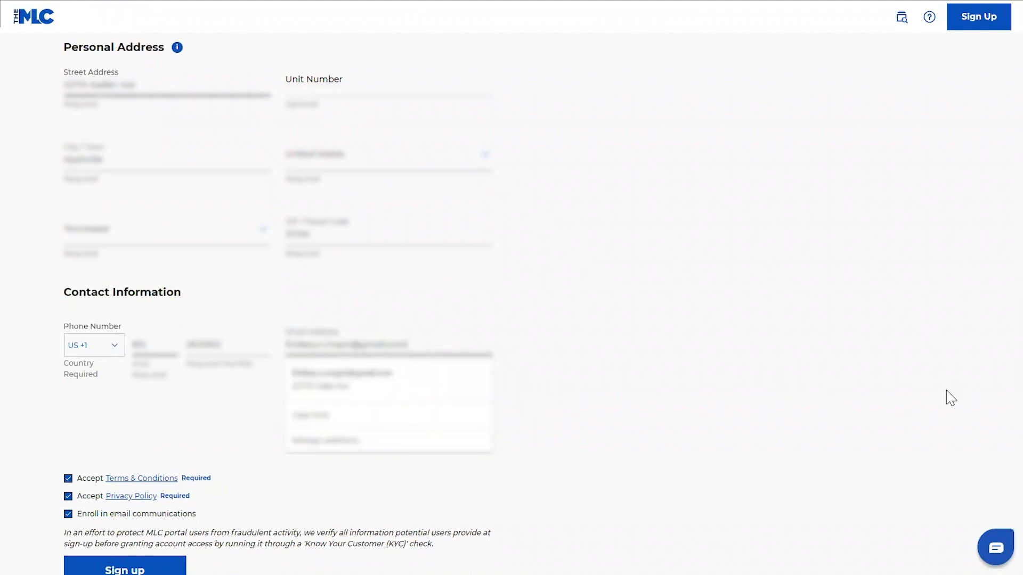
{"action": "left_click_drag", "start_coordinate": [447, 355], "coordinate": [284, 354]}
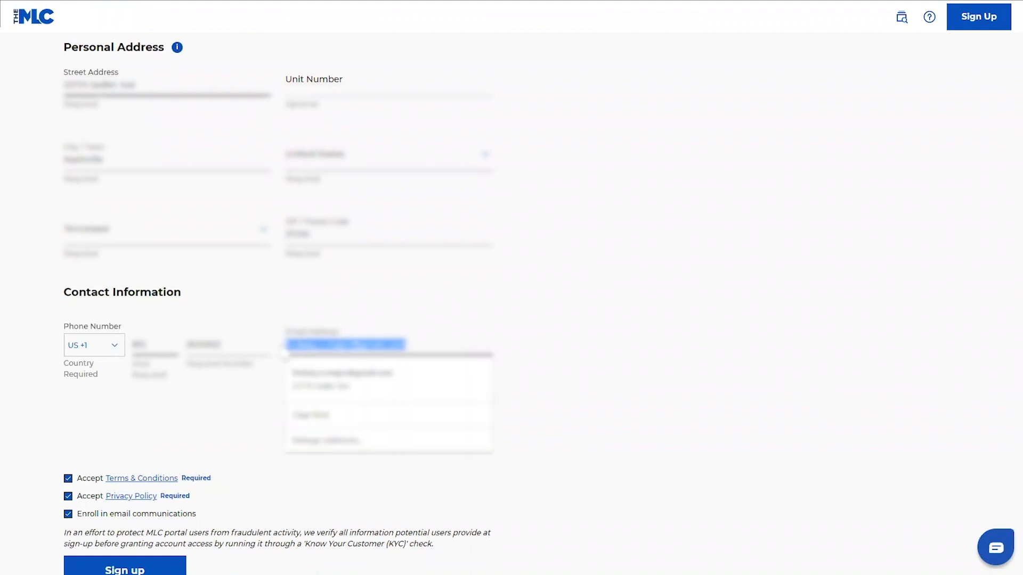
{"action": "type", "text": "lindsey"}
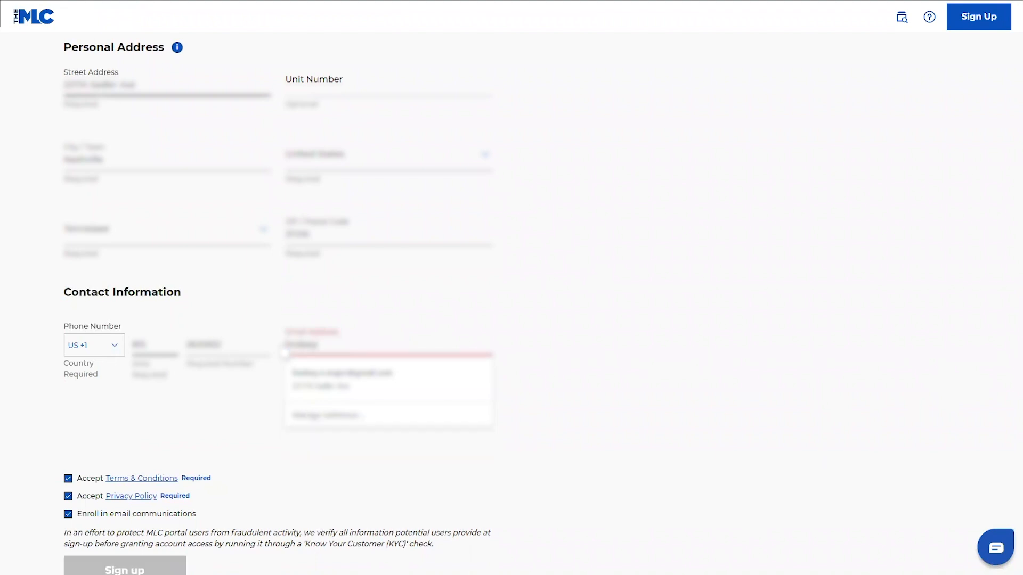
{"action": "left_click", "coordinate": [341, 377]}
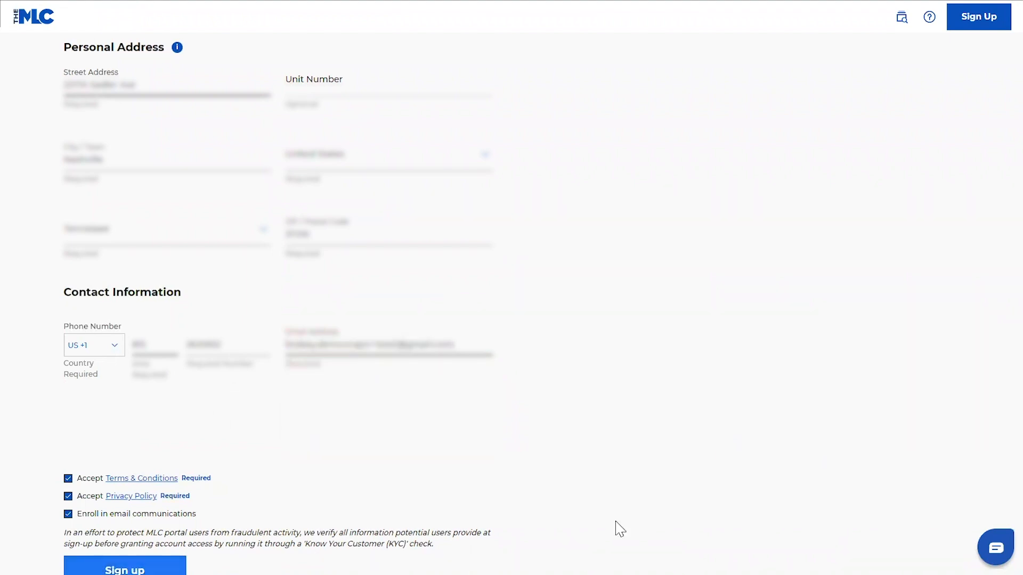
Submit the sign-up form and open The MLC's "Next Steps with the MLC!" message in the Gmail inbox
{"action": "scroll", "coordinate": [1013, 251], "scroll_direction": "down", "scroll_amount": 3}
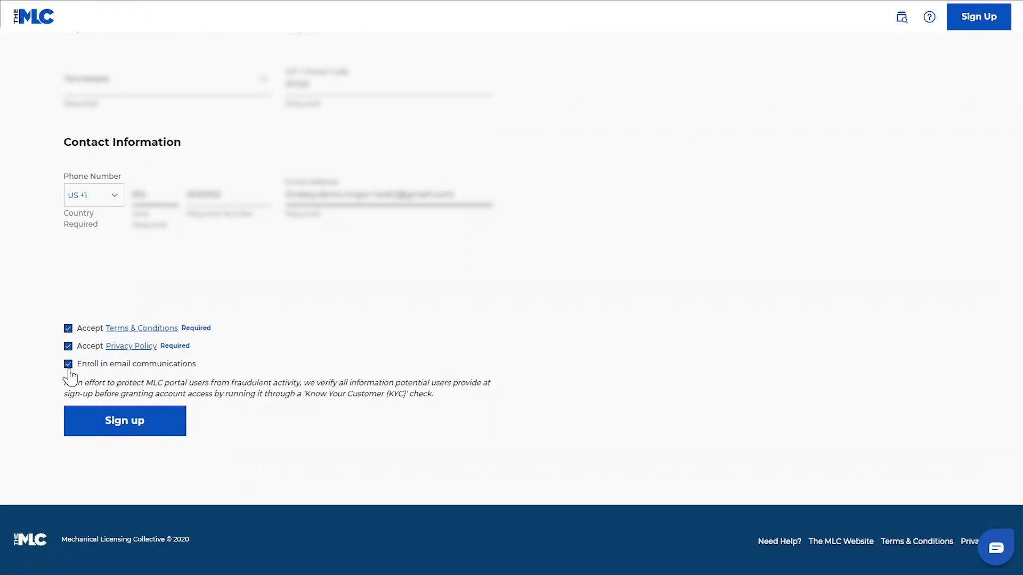
{"action": "left_click", "coordinate": [124, 426]}
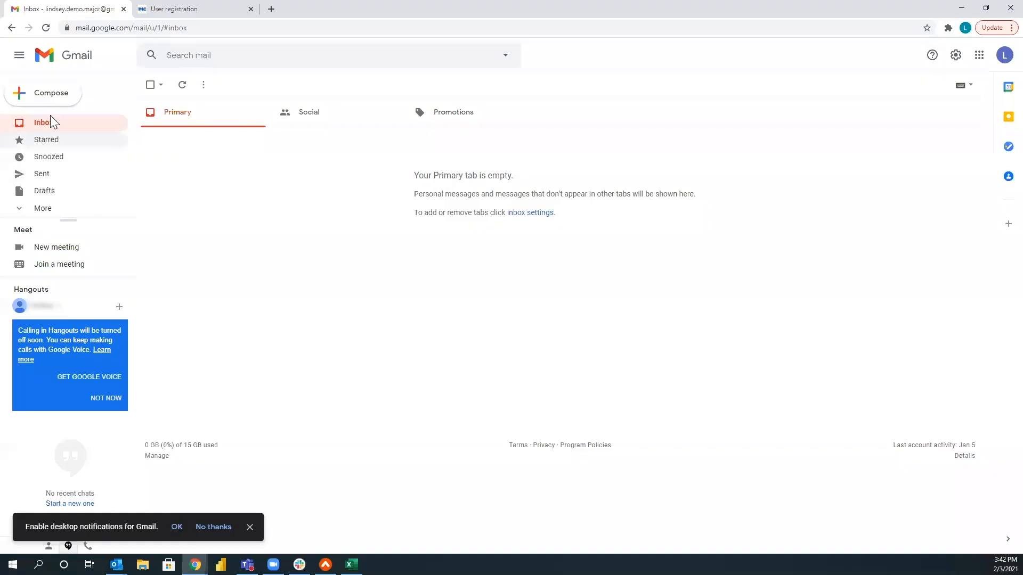
{"action": "left_click", "coordinate": [44, 127]}
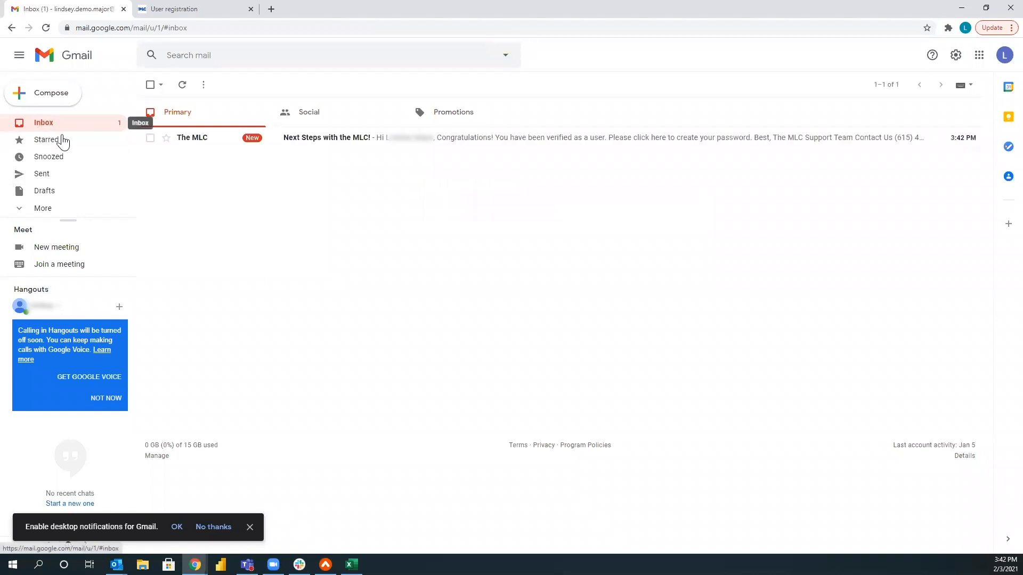
{"action": "left_click", "coordinate": [341, 139]}
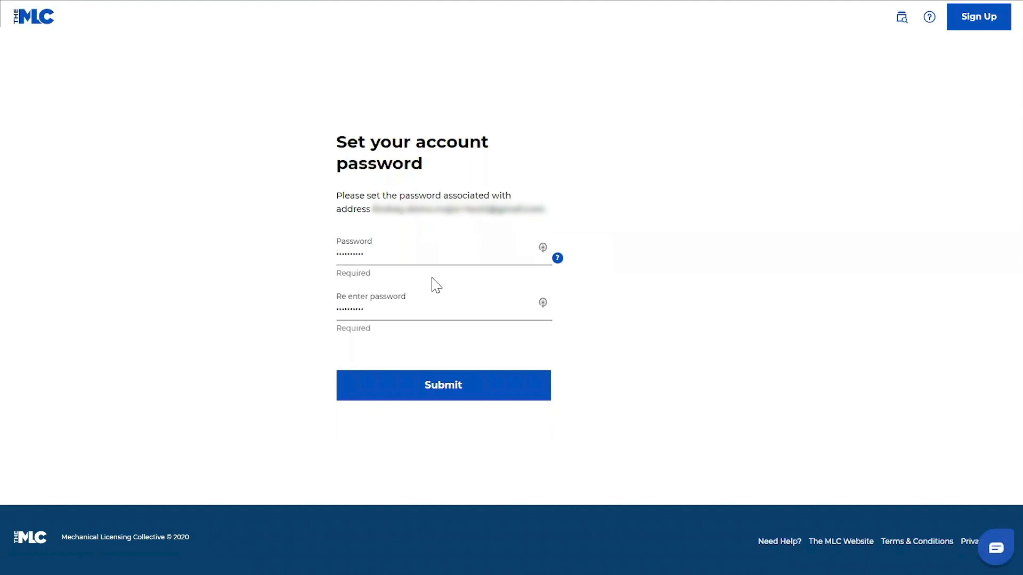
Enter the account password in both the Password and Re enter password fields and submit it
{"action": "left_click_drag", "start_coordinate": [375, 251], "coordinate": [285, 258]}
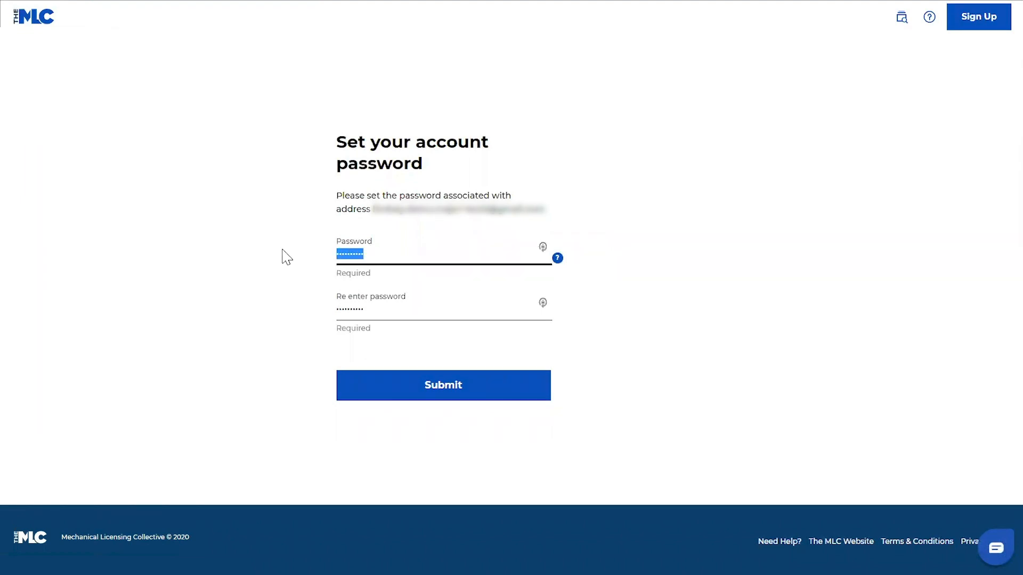
{"action": "type", "text": "P"}
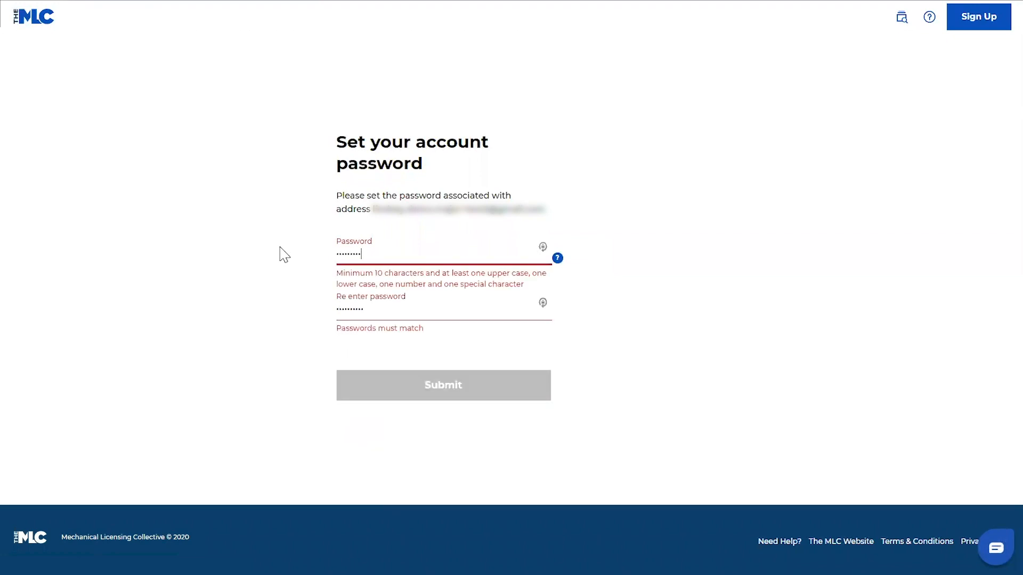
{"action": "type", "text": "!"}
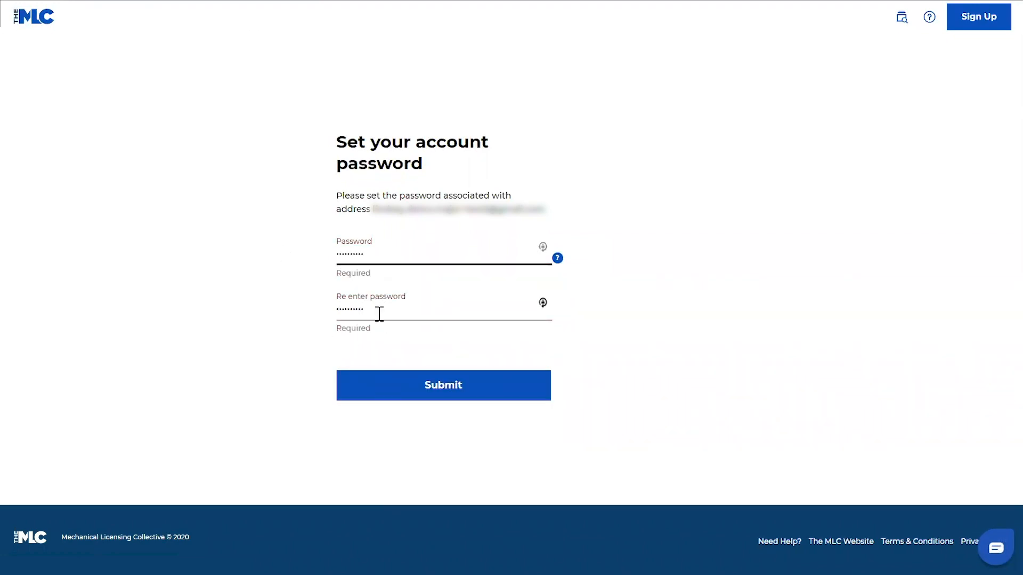
{"action": "left_click", "coordinate": [375, 310]}
{"action": "key", "text": "ctrl+a"}
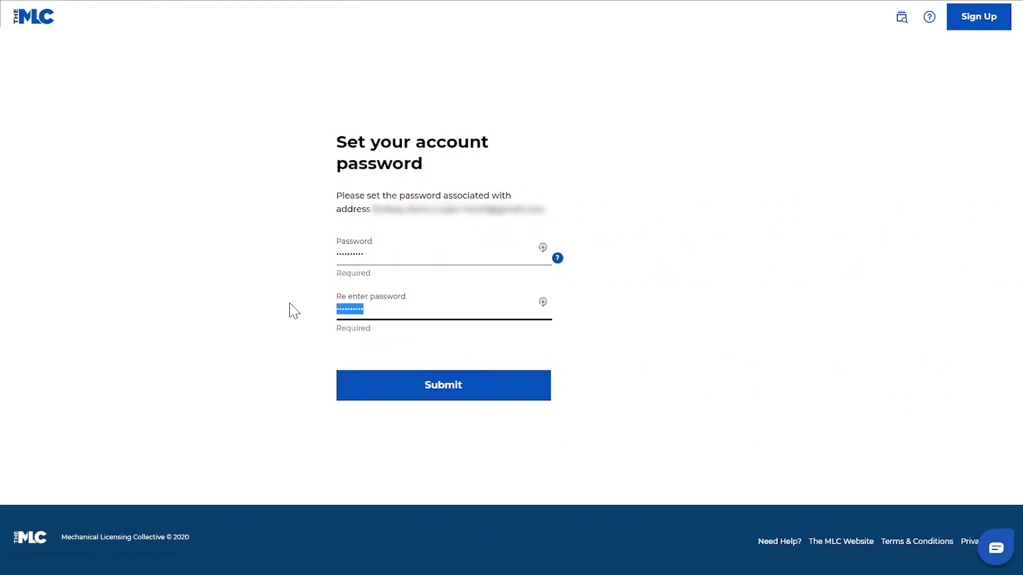
{"action": "type", "text": "P"}
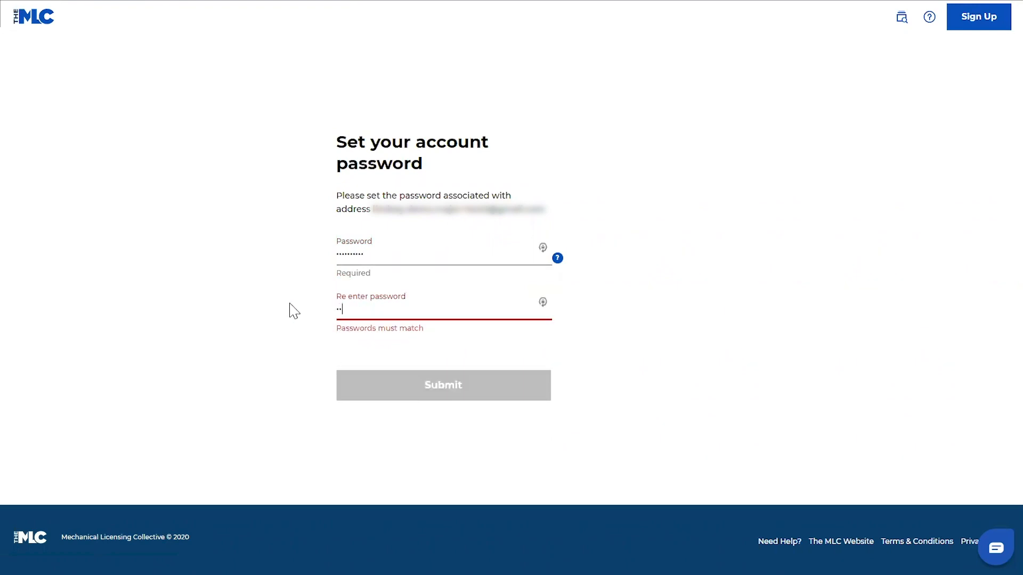
{"action": "type", "text": "•"}
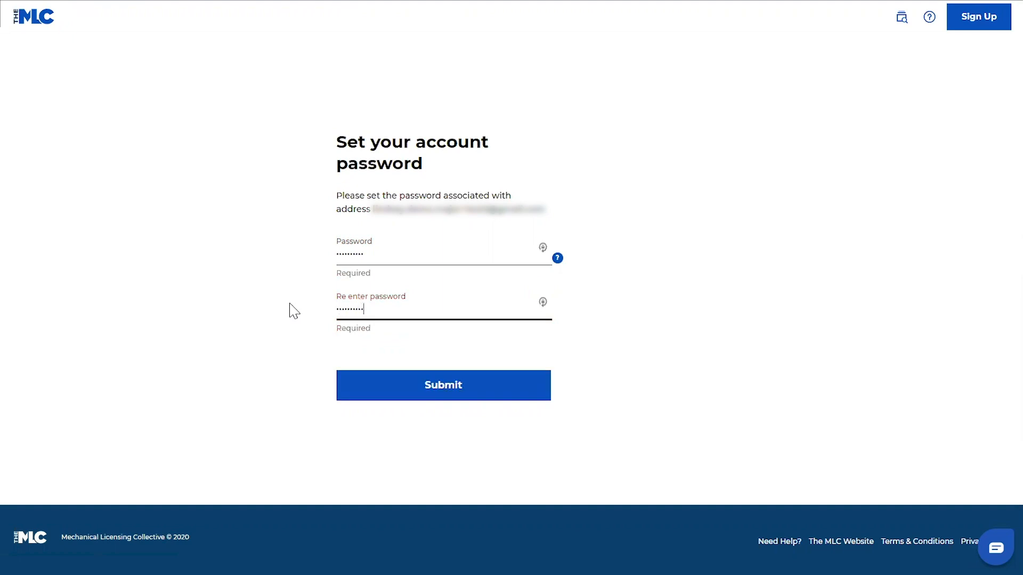
{"action": "left_click", "coordinate": [394, 387]}
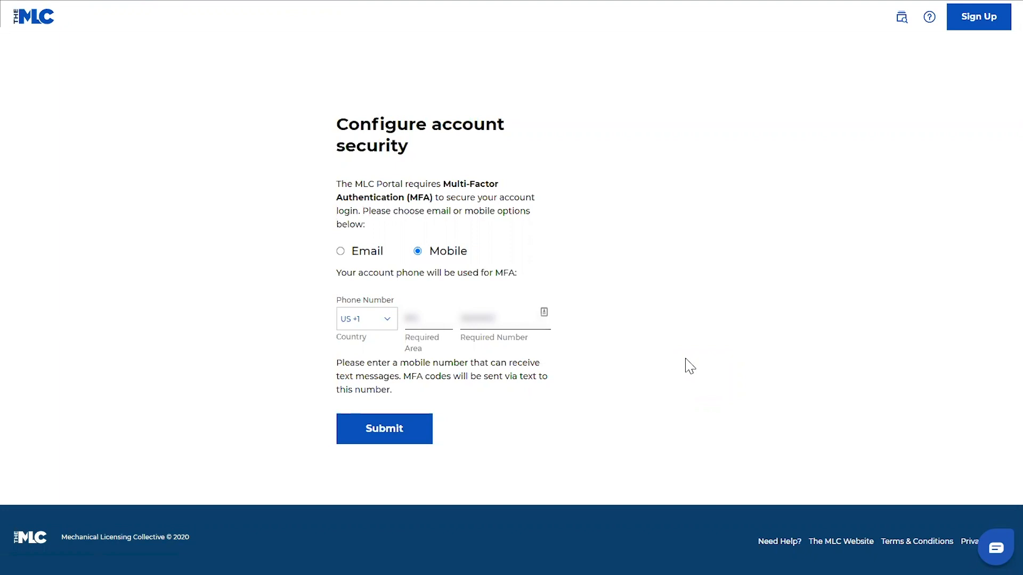
Choose Email as the multi-factor authentication method, submit it and continue to the portal login page
{"action": "left_click", "coordinate": [341, 251]}
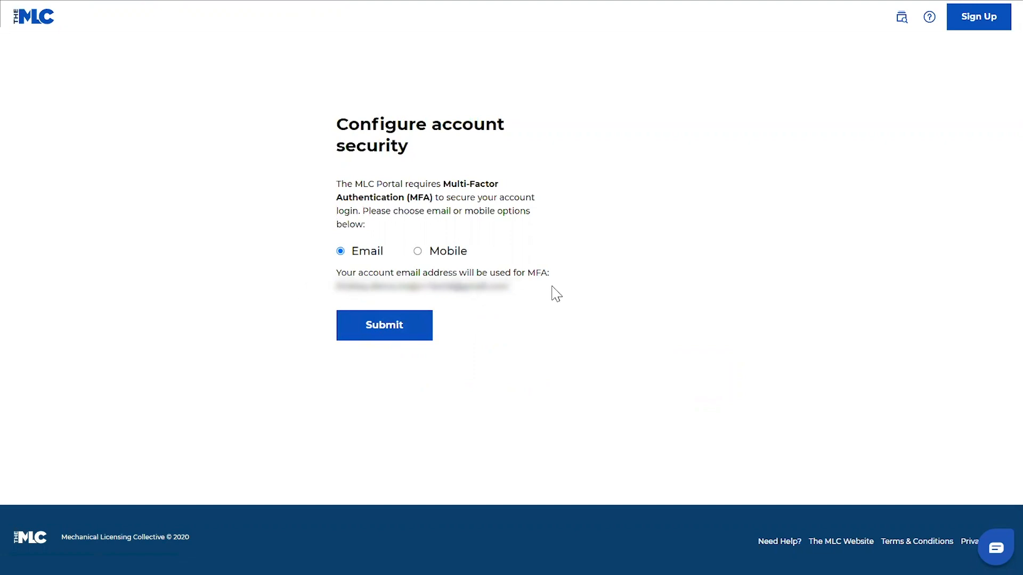
{"action": "left_click", "coordinate": [379, 327]}
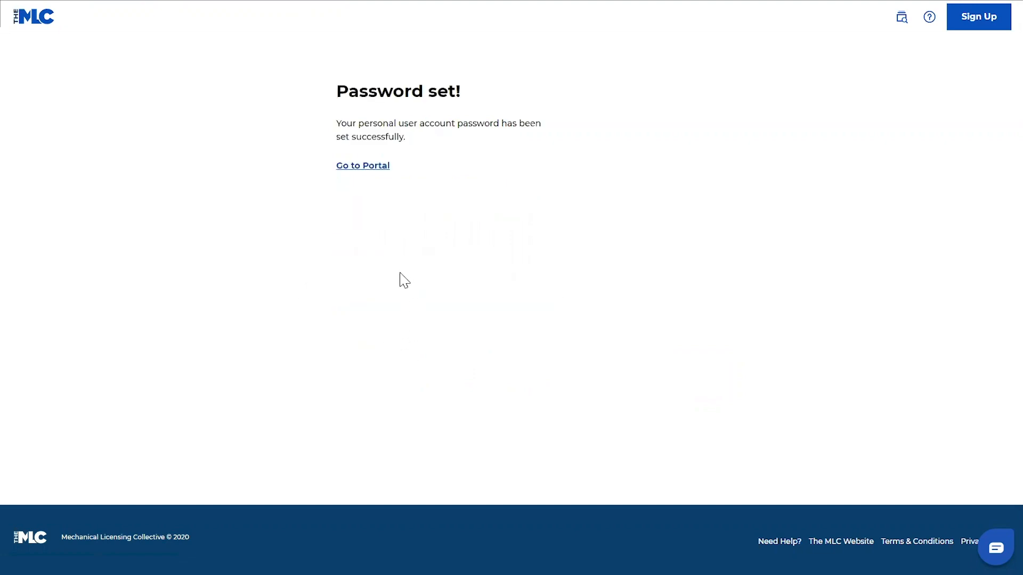
{"action": "left_click", "coordinate": [371, 170]}
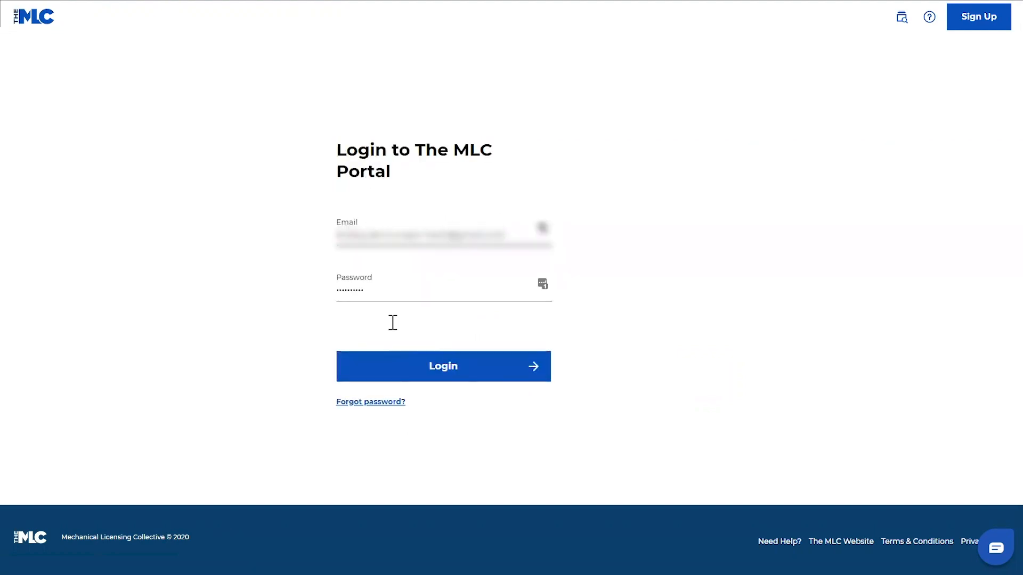
Replace the prefilled login password with the account password and submit the login
{"action": "left_click_drag", "start_coordinate": [372, 291], "coordinate": [287, 293]}
{"action": "type", "text": "••••••••••"}
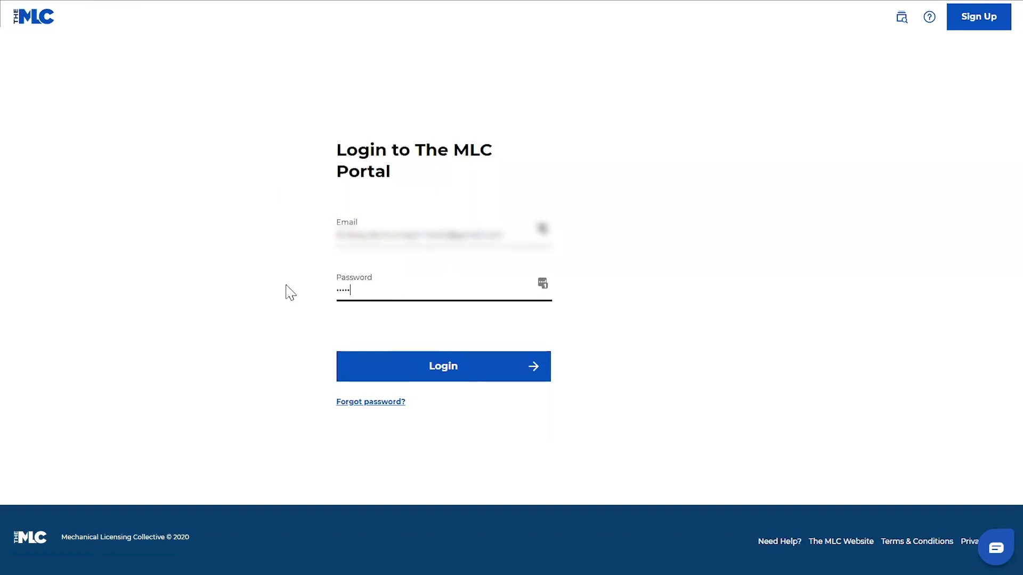
{"action": "left_click", "coordinate": [378, 373]}
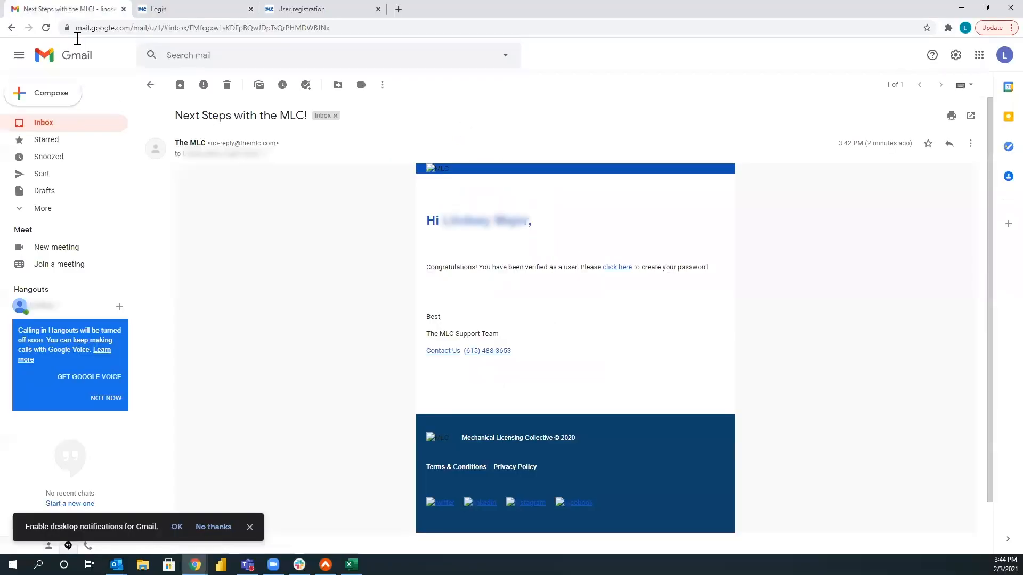
Open the "Your MLC Portal MFA Code" message in the Gmail inbox and copy the verification code
{"action": "left_click", "coordinate": [43, 122]}
{"action": "left_click", "coordinate": [346, 139]}
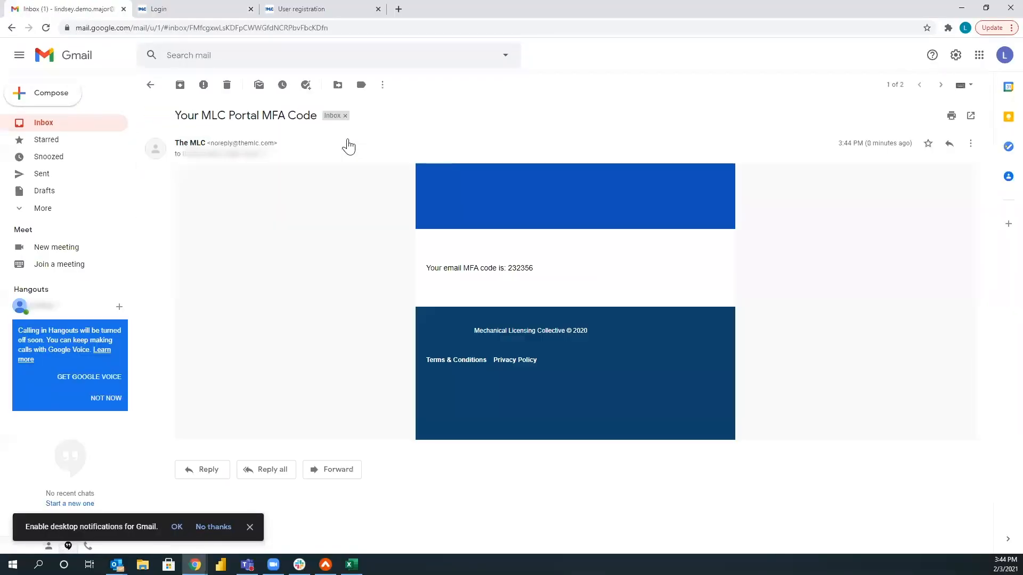
{"action": "left_click_drag", "start_coordinate": [534, 269], "coordinate": [505, 268]}
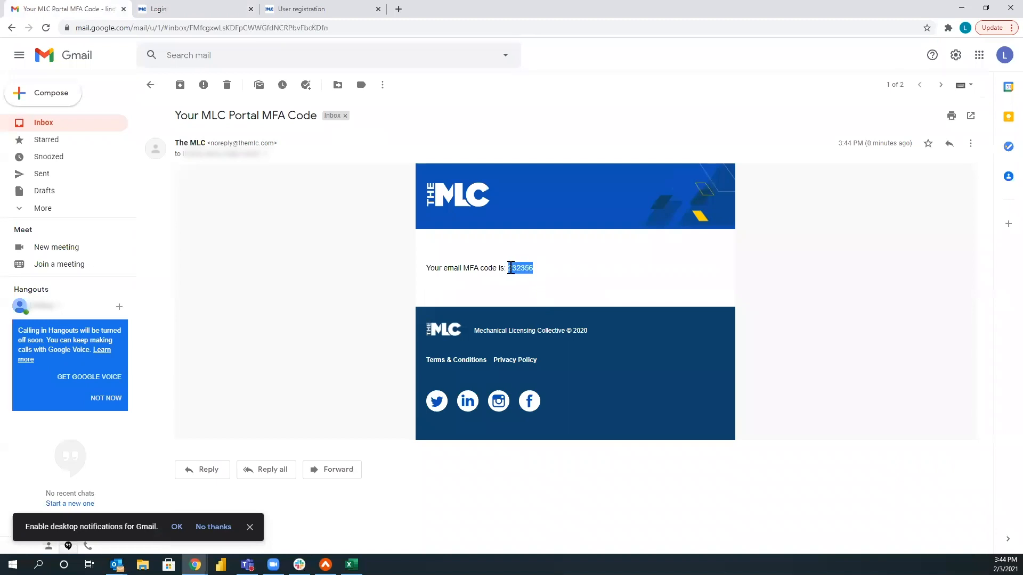
{"action": "left_click", "coordinate": [504, 292]}
{"action": "left_click_drag", "start_coordinate": [532, 269], "coordinate": [509, 267]}
{"action": "key", "text": "ctrl+c"}
Return to The MLC Portal login page, paste the verification code in the Code field and log in
{"action": "left_click", "coordinate": [312, 9]}
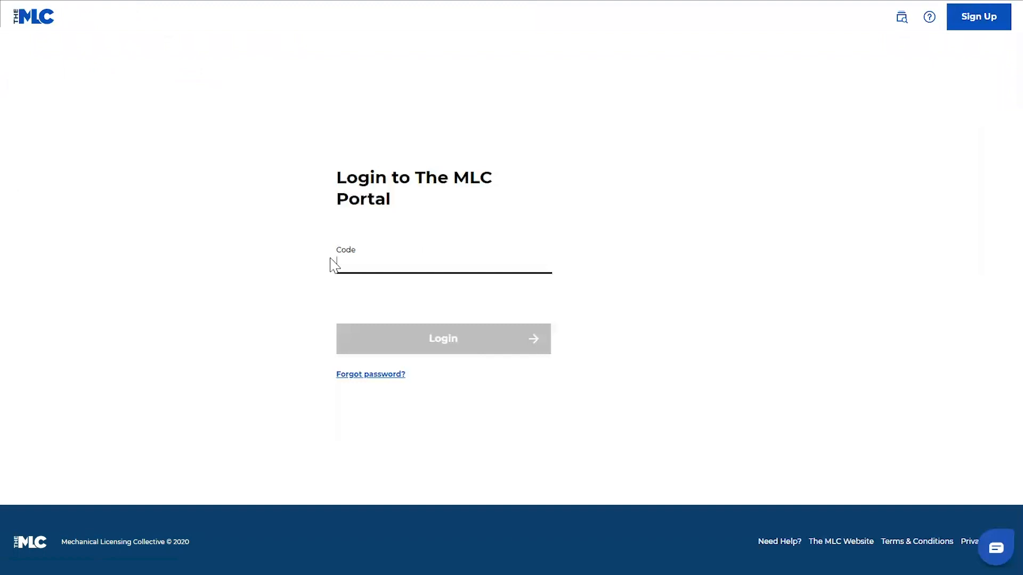
{"action": "key", "text": "ctrl+v"}
{"action": "left_click", "coordinate": [453, 335]}
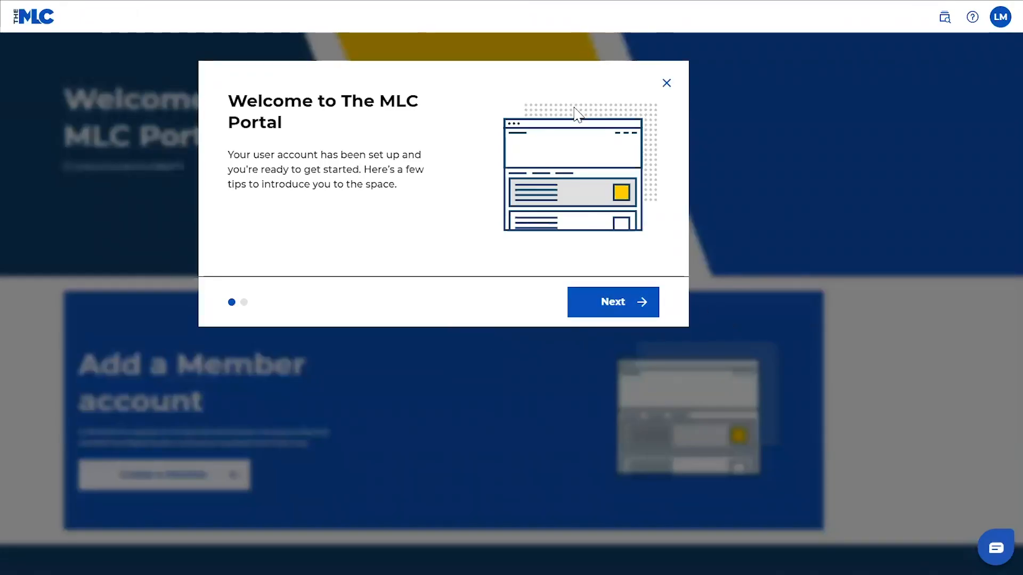
Advance the Welcome to The MLC Portal introduction and close it without starting registration
{"action": "left_click", "coordinate": [603, 304]}
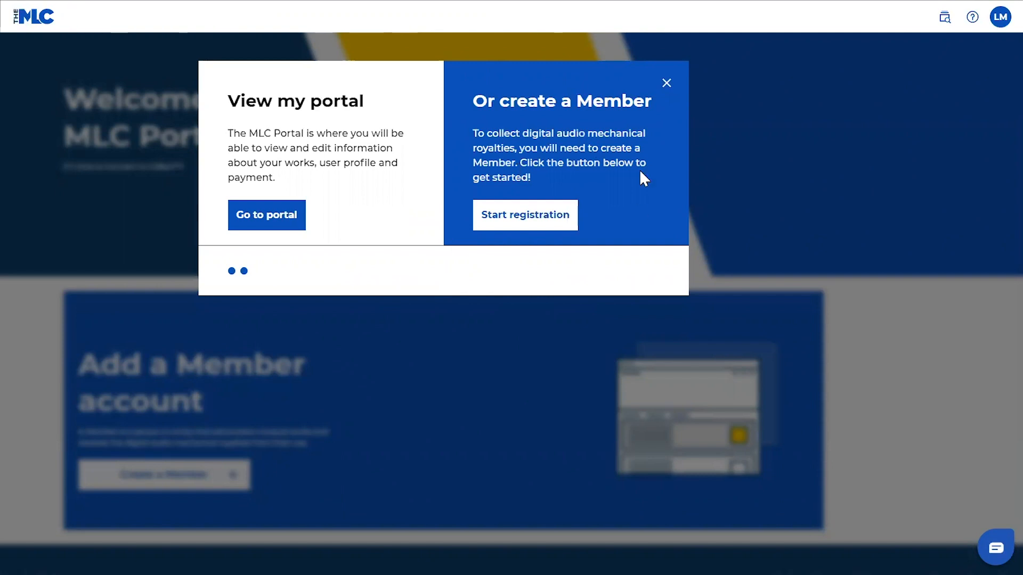
{"action": "left_click", "coordinate": [666, 85]}
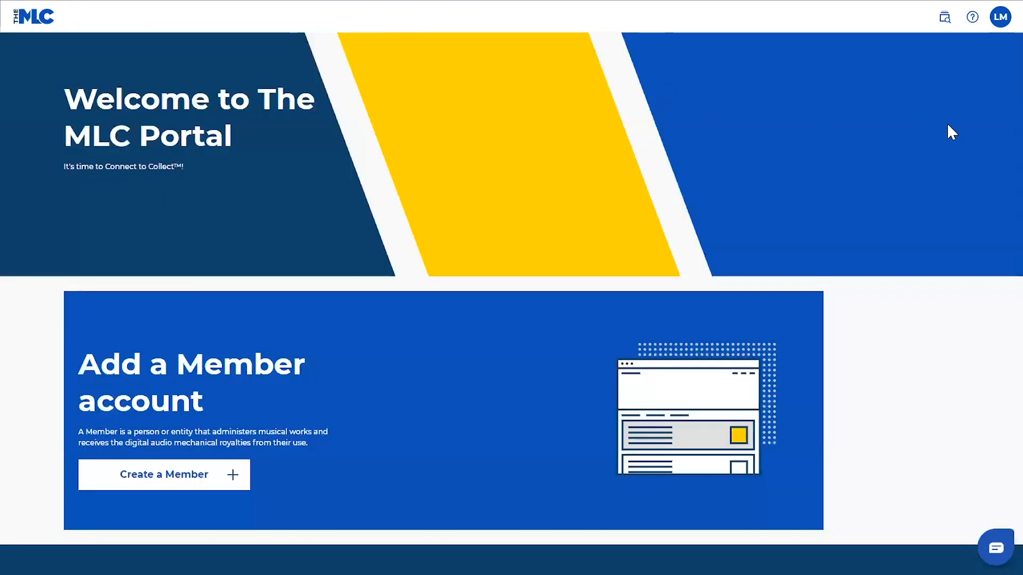
{"action": "scroll", "coordinate": [1008, 145], "scroll_direction": "down", "scroll_amount": 1}
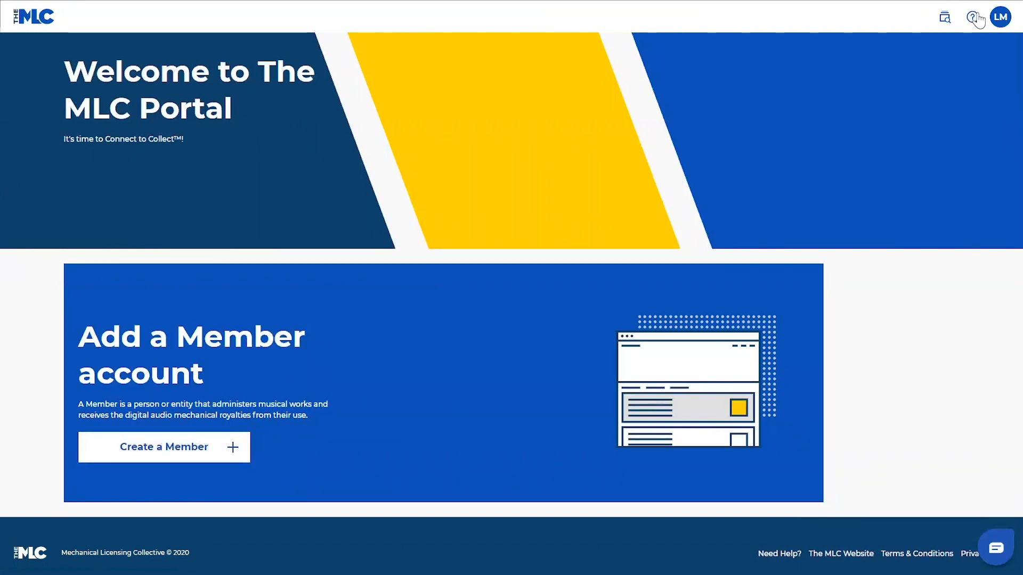
View the Members section of the user profile and return to the portal home page
{"action": "left_click", "coordinate": [997, 18]}
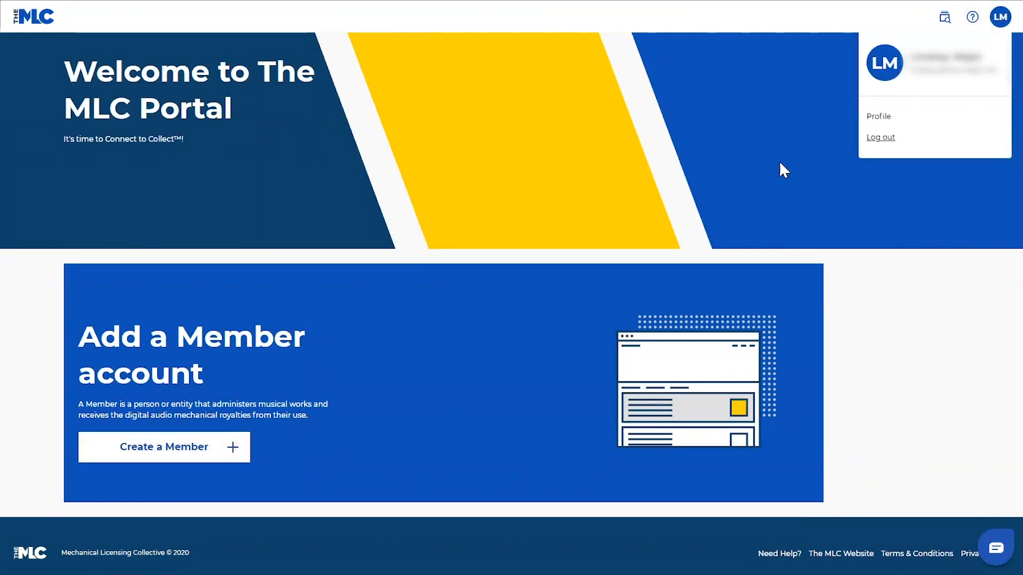
{"action": "left_click", "coordinate": [878, 117]}
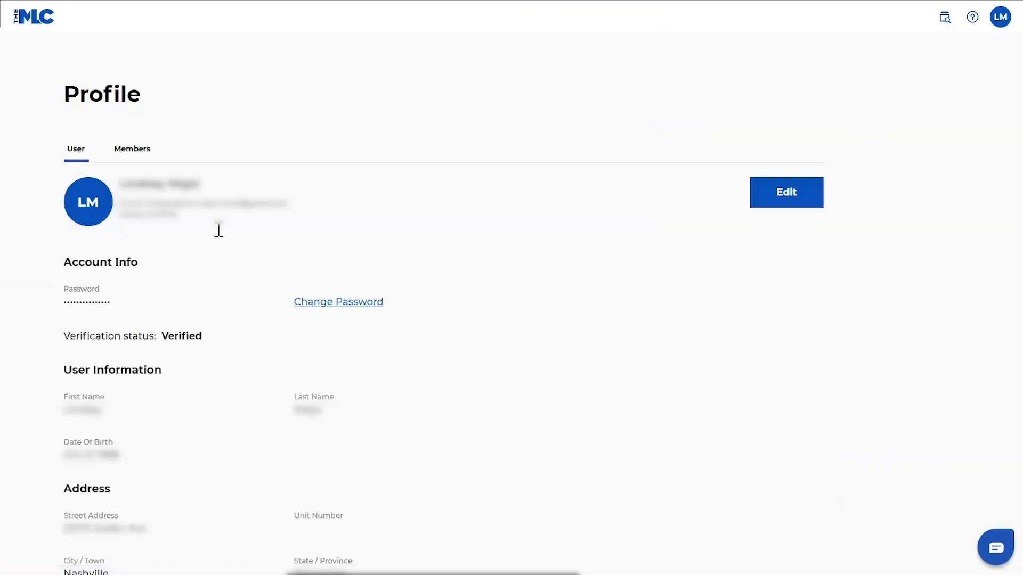
{"action": "left_click", "coordinate": [133, 156]}
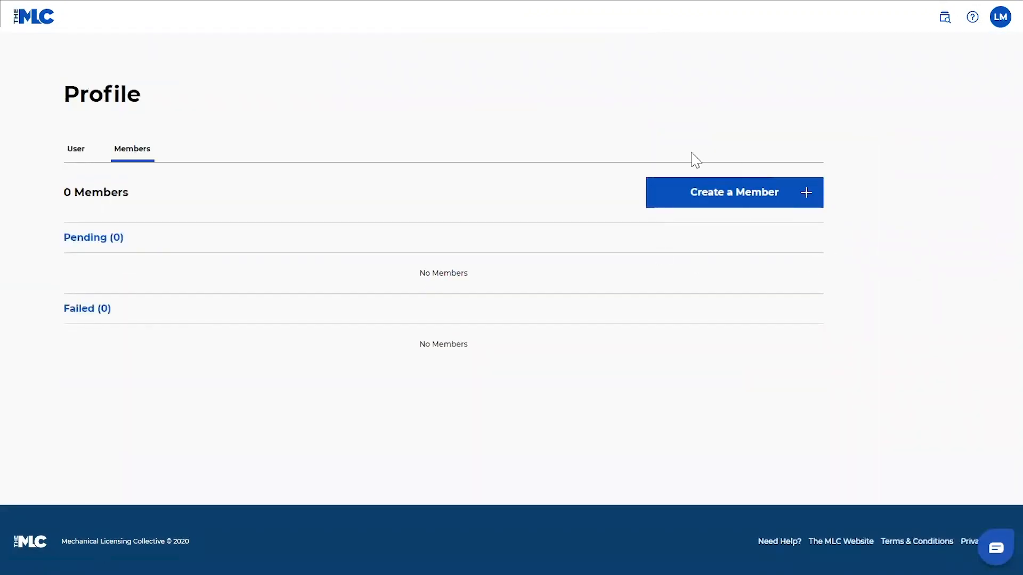
{"action": "left_click", "coordinate": [44, 22]}
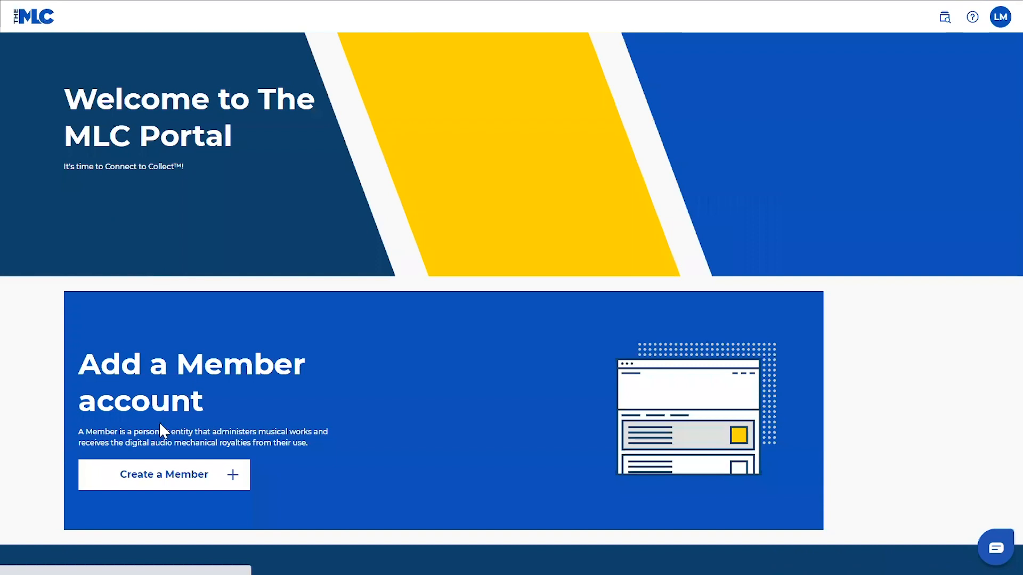
Try creating a member as a self-administered user with more than one publishing entity or payee, and return to the profile
{"action": "left_click", "coordinate": [182, 485]}
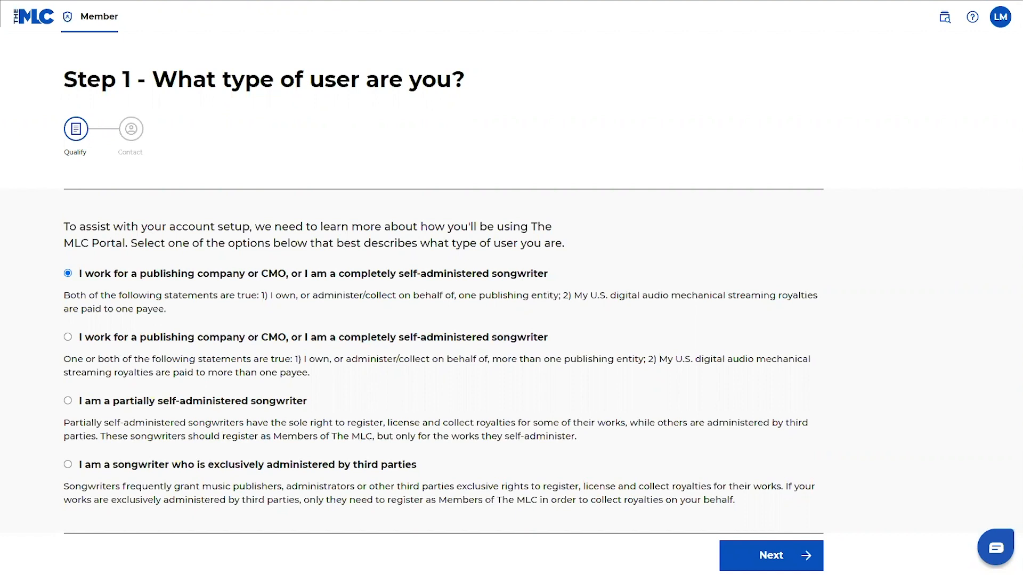
{"action": "left_click", "coordinate": [68, 337]}
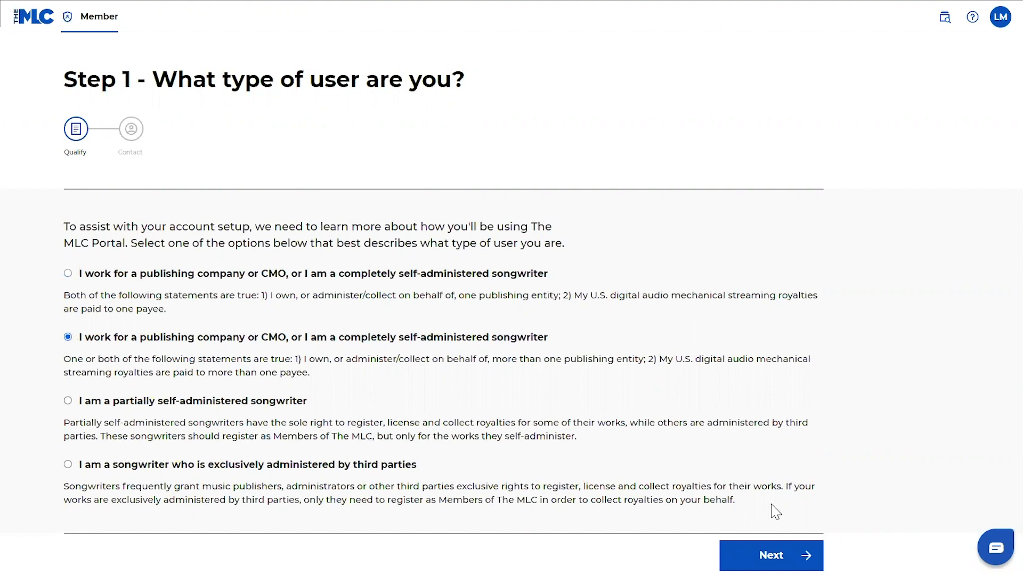
{"action": "left_click", "coordinate": [766, 559]}
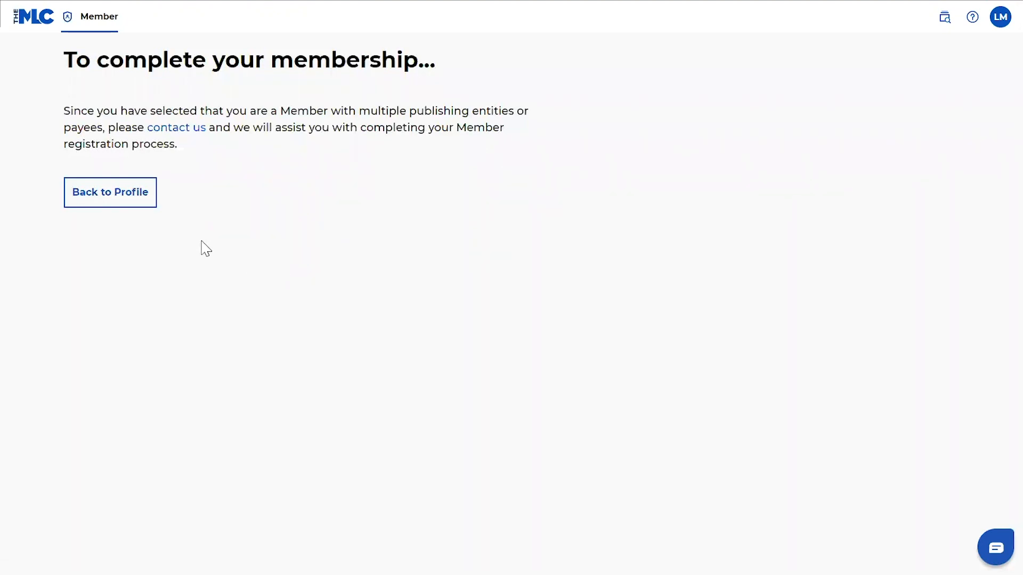
{"action": "left_click", "coordinate": [129, 199]}
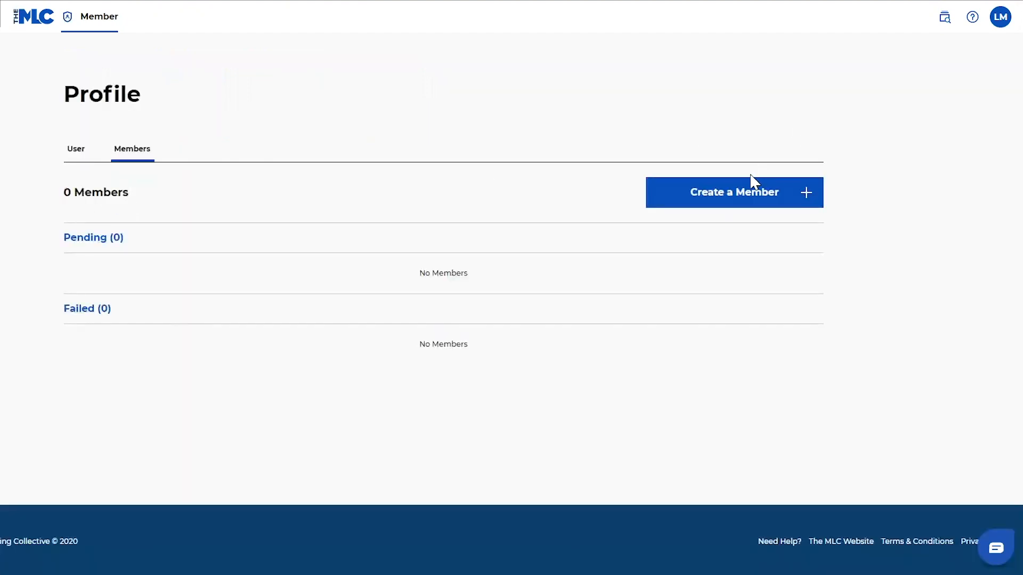
Try creating a member as a songwriter exclusively administered by third parties, and return to the profile
{"action": "left_click", "coordinate": [744, 191]}
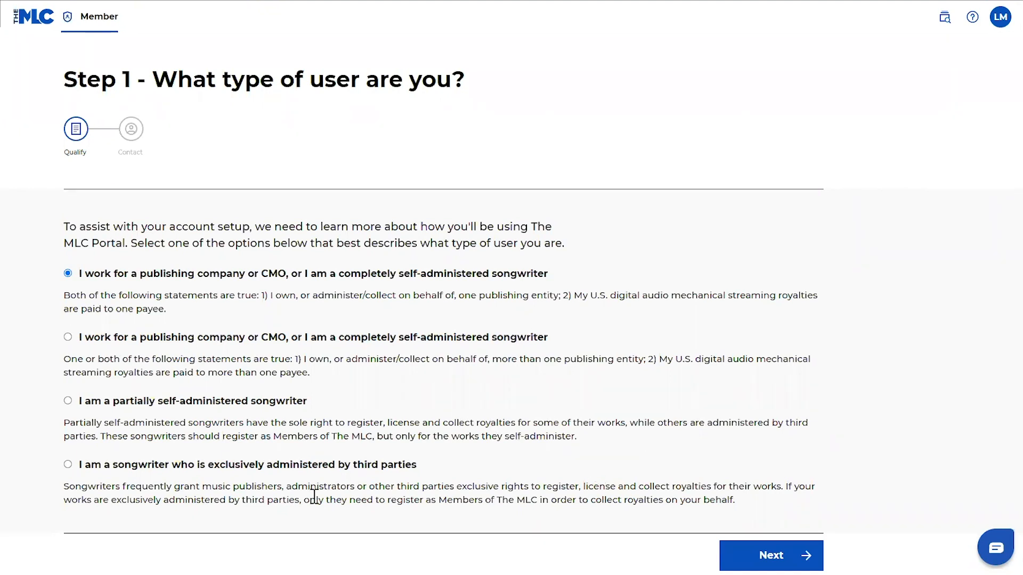
{"action": "left_click", "coordinate": [68, 465]}
{"action": "left_click", "coordinate": [771, 555]}
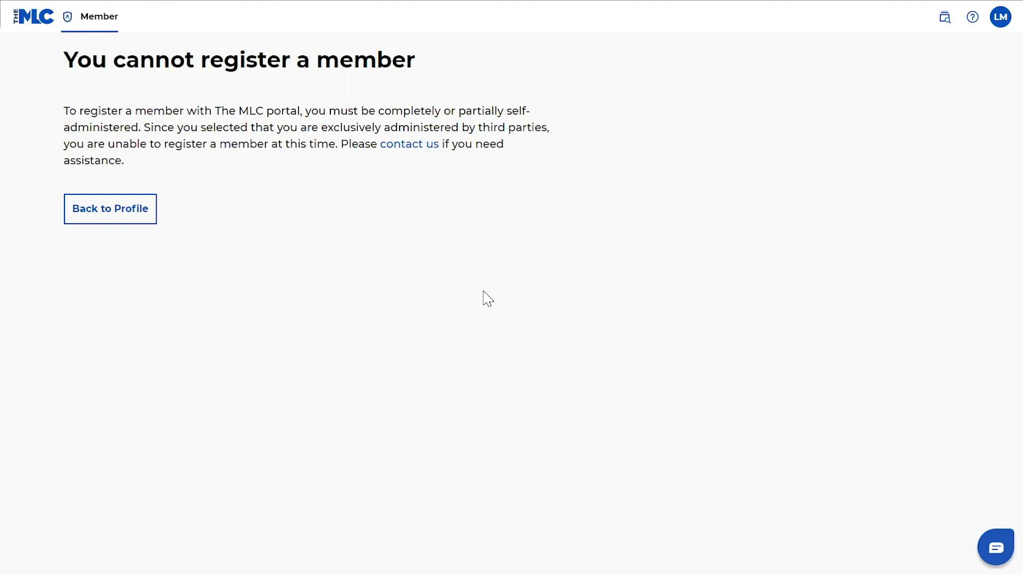
{"action": "left_click", "coordinate": [121, 220]}
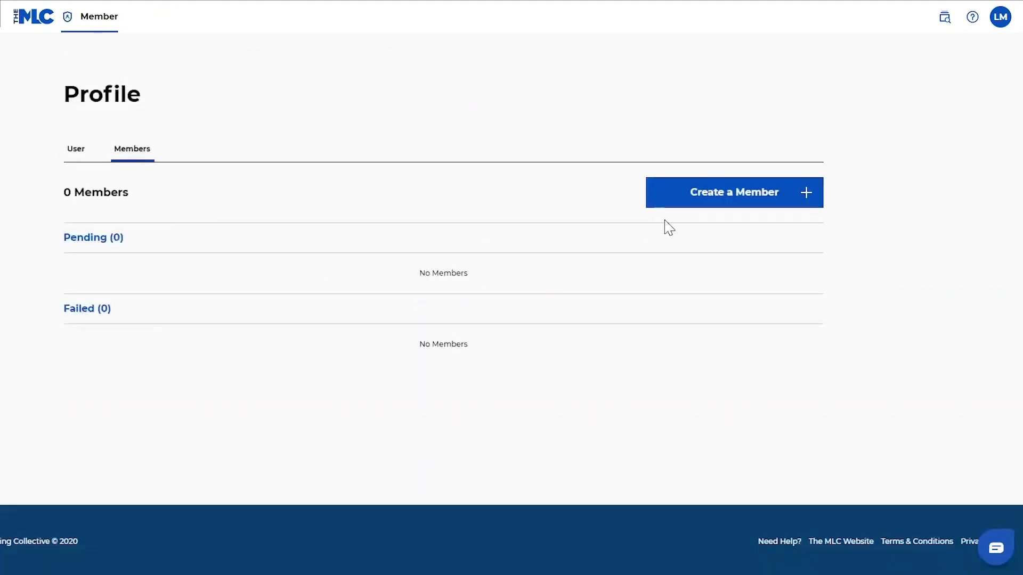
Start creating a member again from the profile's Members section
{"action": "left_click", "coordinate": [698, 201]}
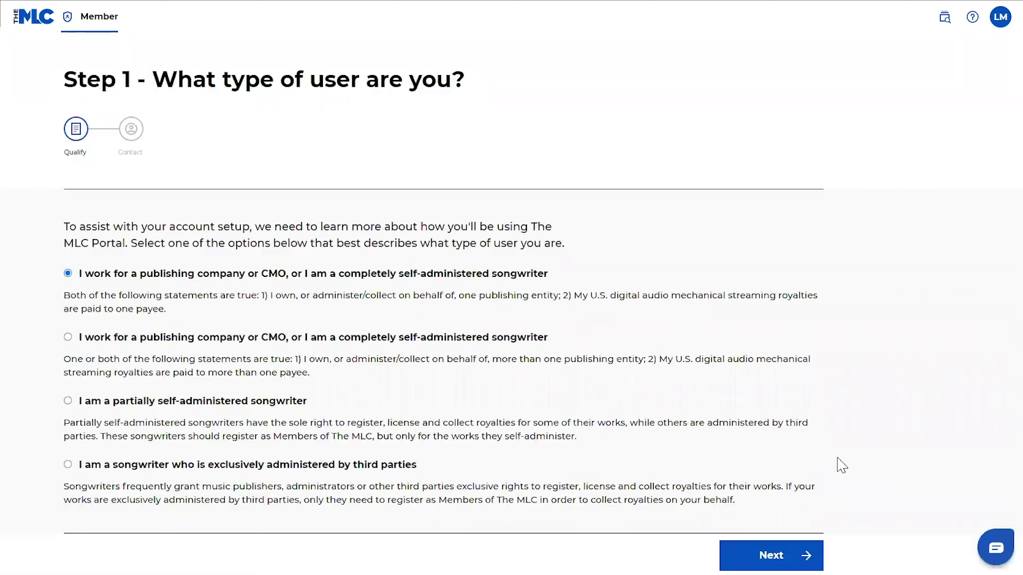